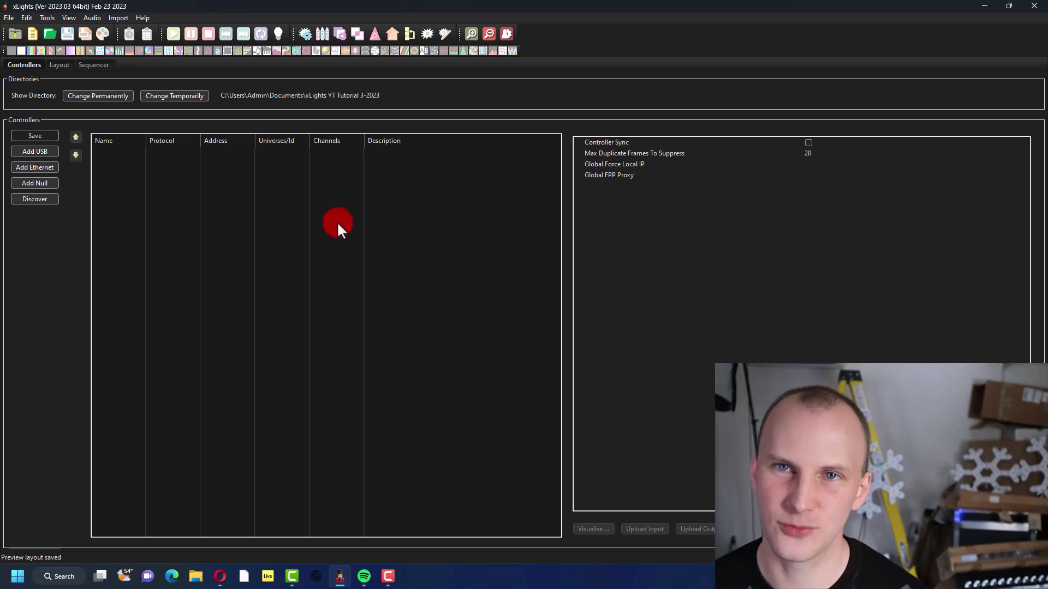
Discover the network's controllers and review the B-Station2 and F48 v2.59 settings.
{"action": "left_click", "coordinate": [45, 200]}
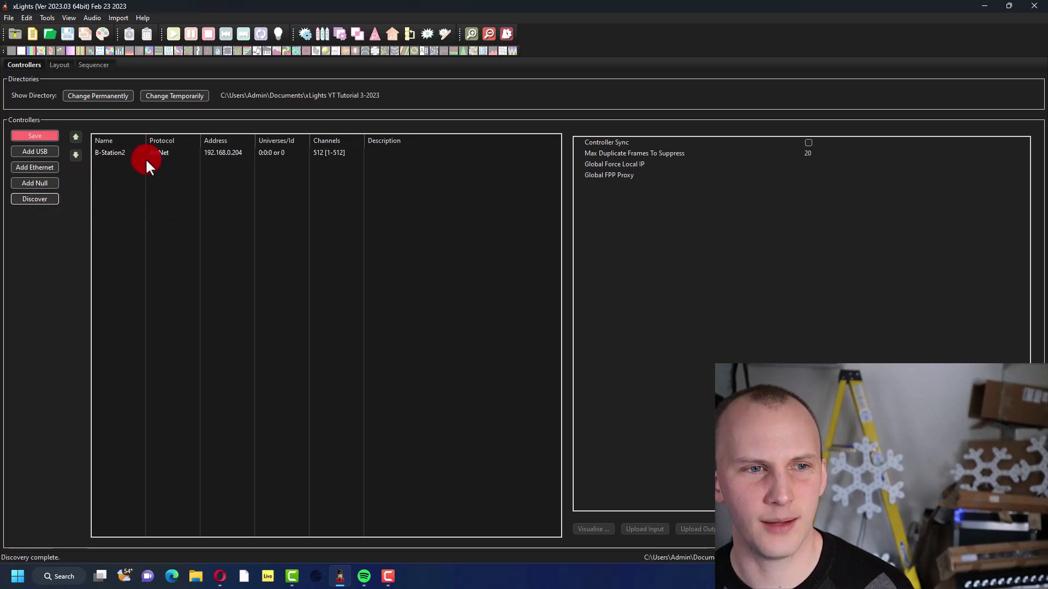
{"action": "left_click", "coordinate": [146, 162]}
{"action": "left_click", "coordinate": [103, 148]}
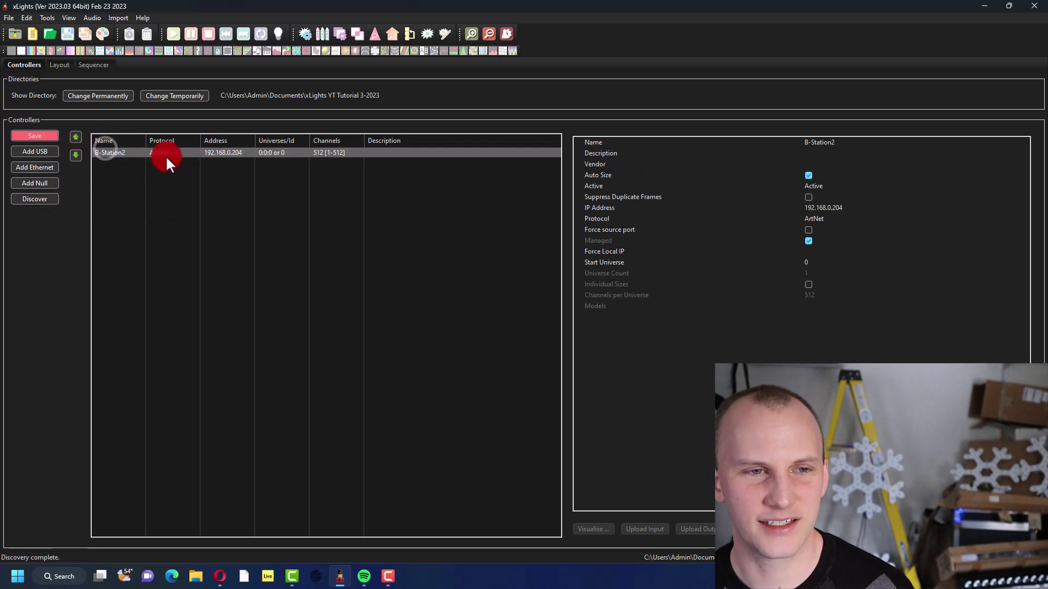
{"action": "left_click", "coordinate": [218, 223]}
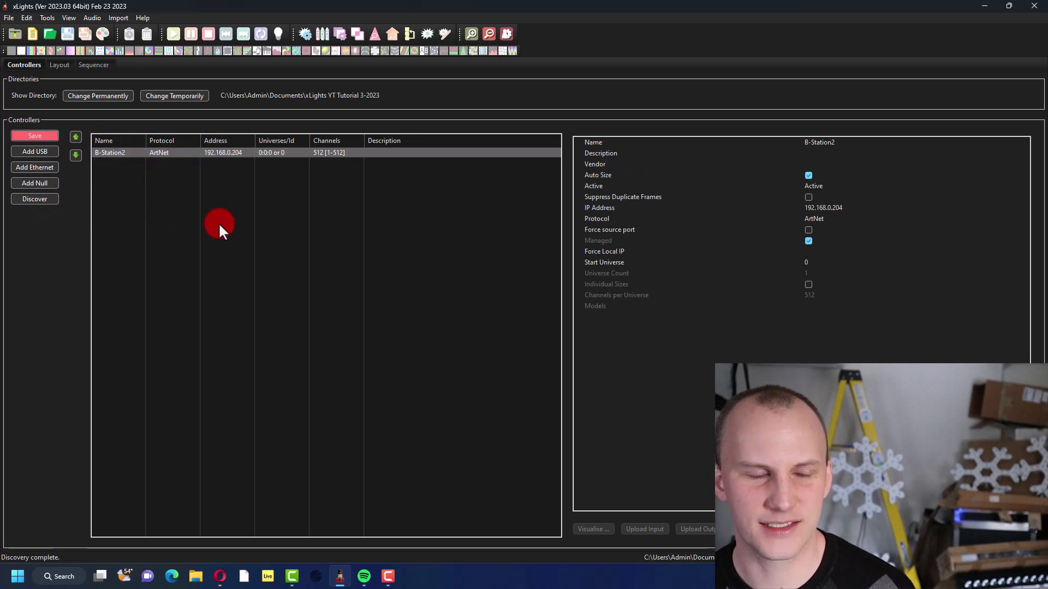
{"action": "left_click", "coordinate": [128, 153]}
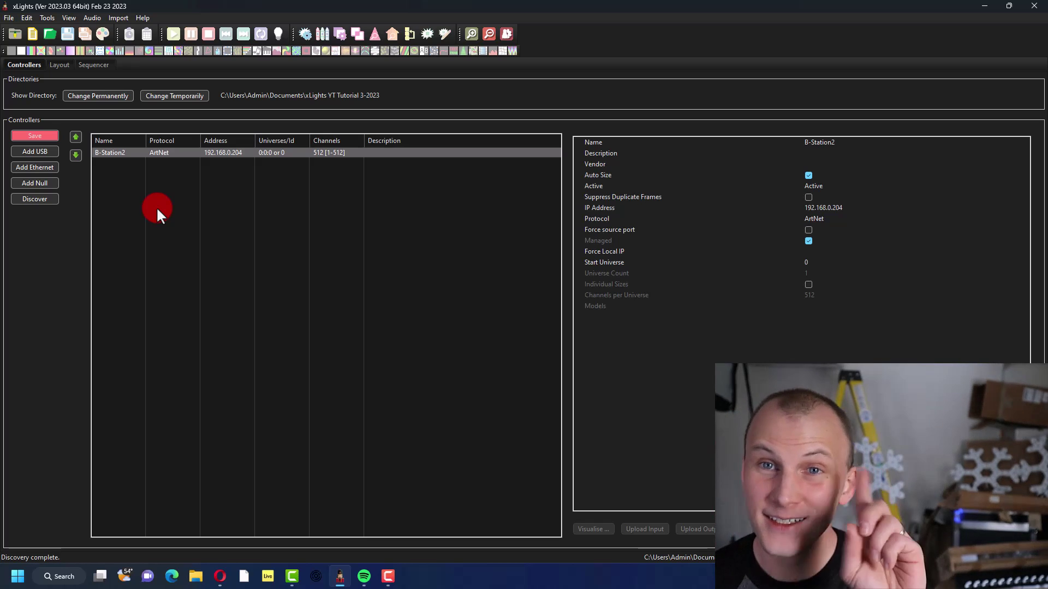
{"action": "key", "text": "F10"}
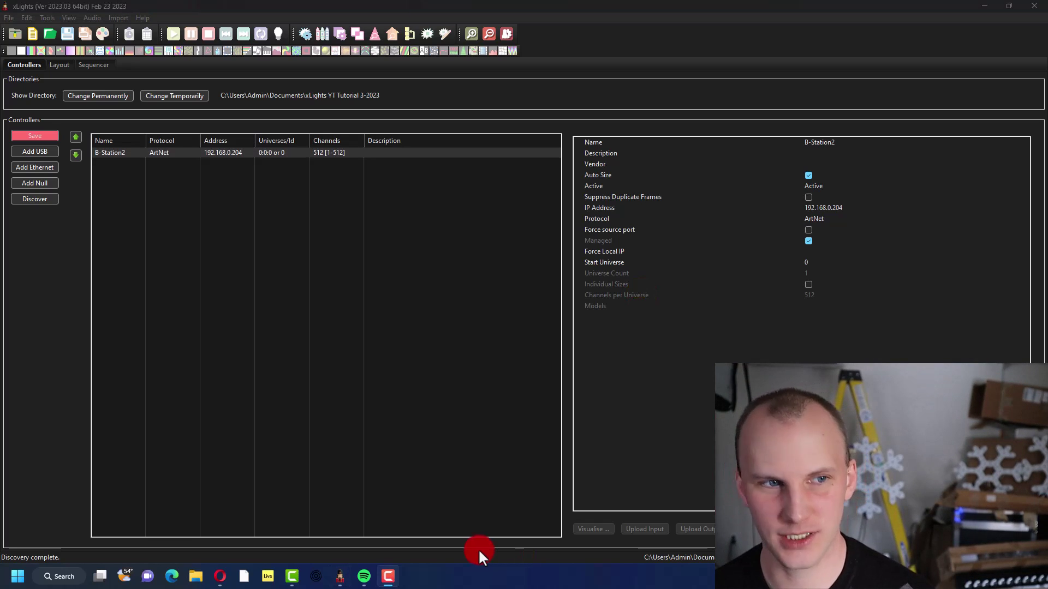
{"action": "left_click", "coordinate": [42, 199]}
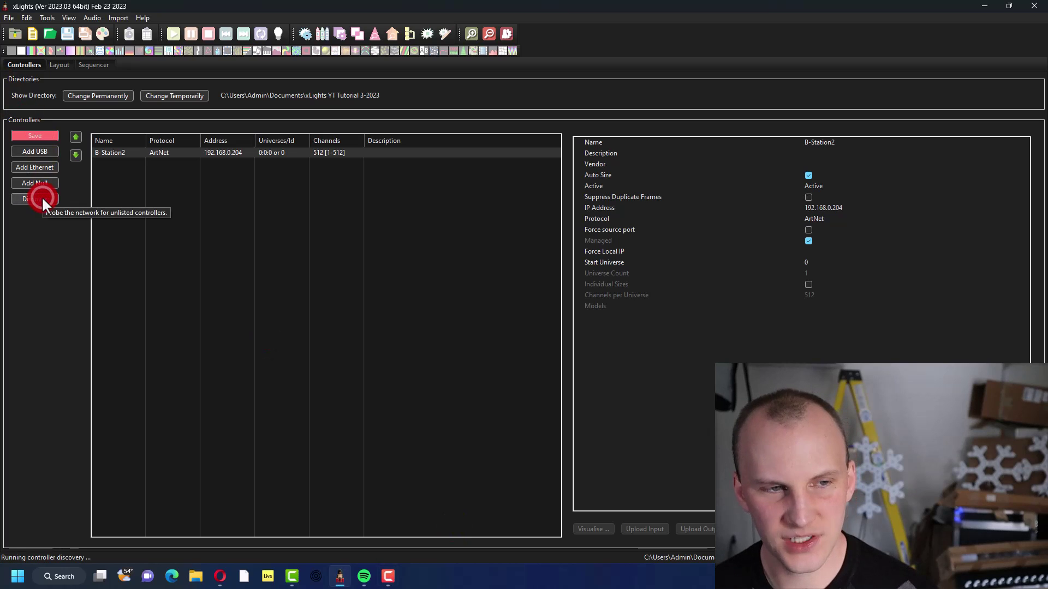
{"action": "left_click", "coordinate": [116, 162]}
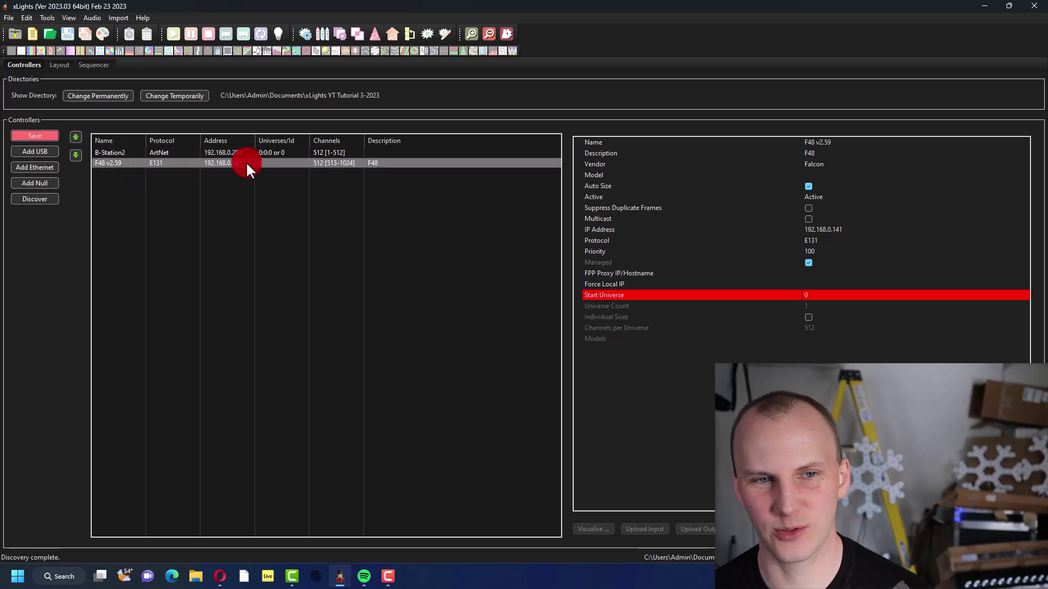
Delete the B-Station2 controller, keeping only F48 v2.59 at 192.168.0.141, and save.
{"action": "left_click", "coordinate": [231, 152]}
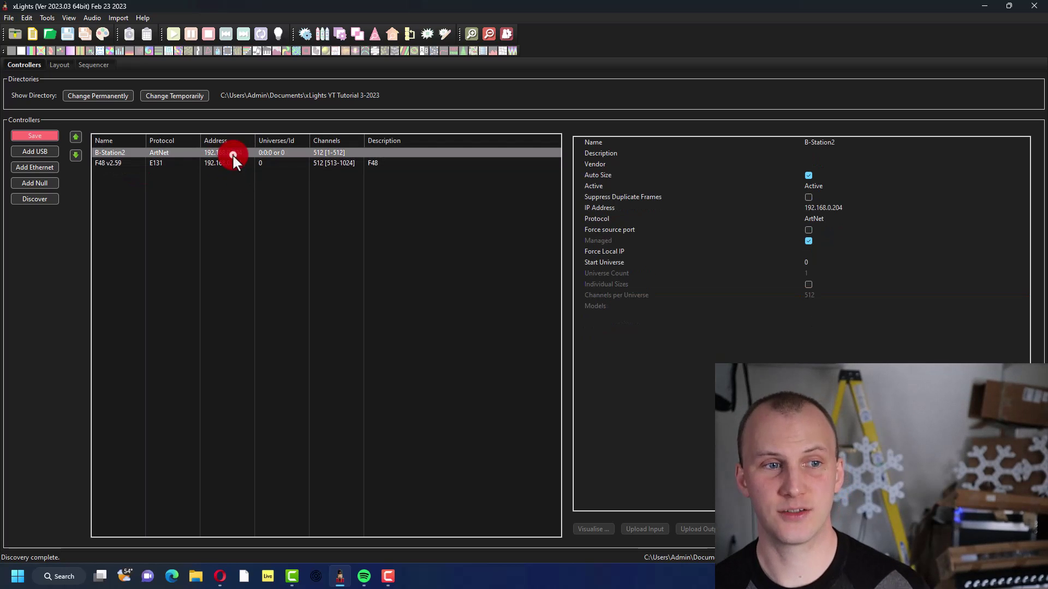
{"action": "left_click", "coordinate": [48, 139]}
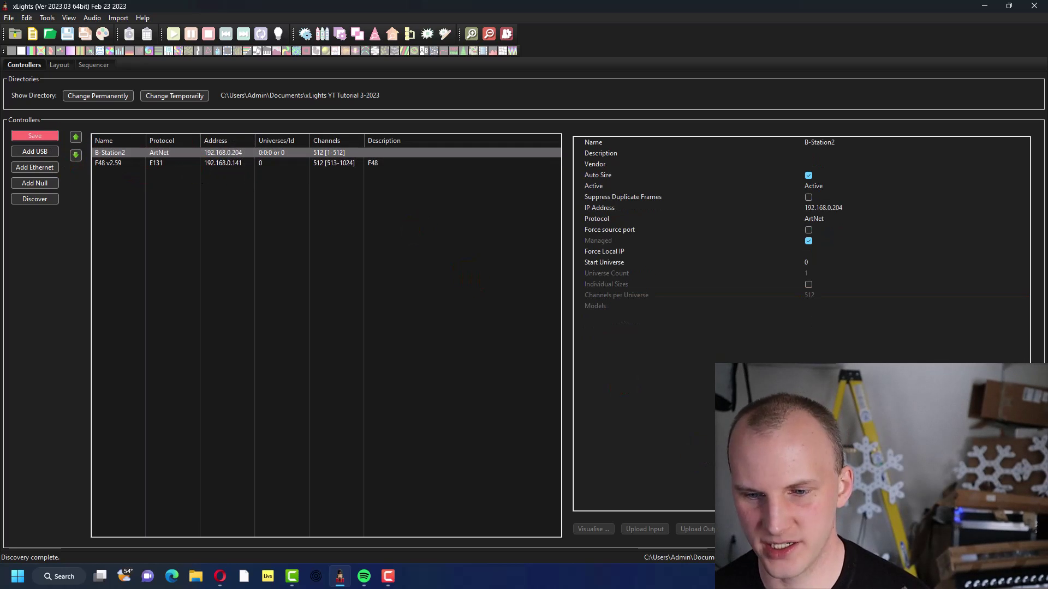
{"action": "key", "text": "Delete"}
{"action": "left_click", "coordinate": [550, 283]}
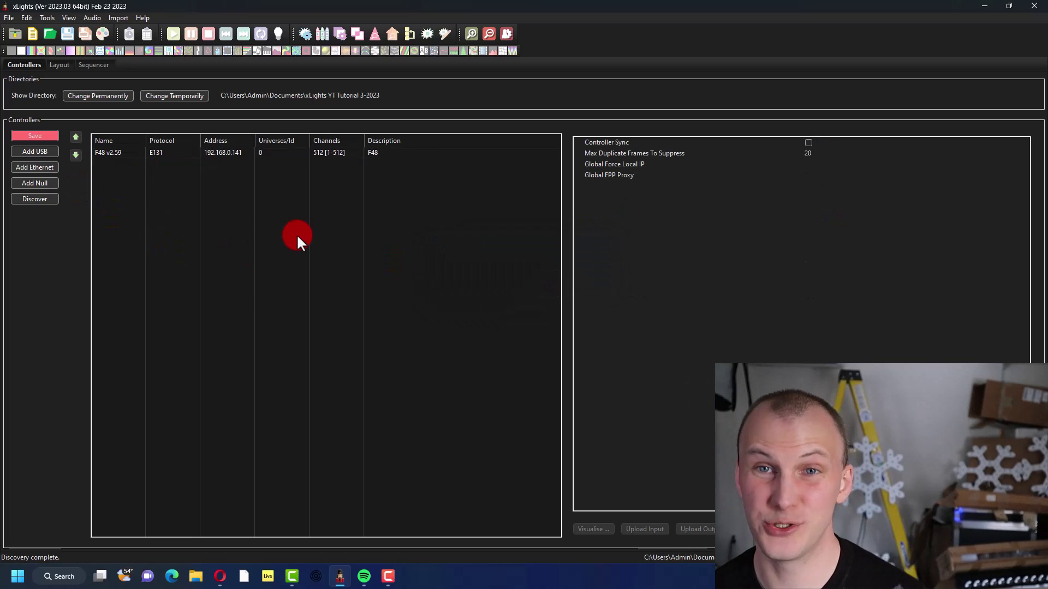
{"action": "left_click", "coordinate": [13, 137]}
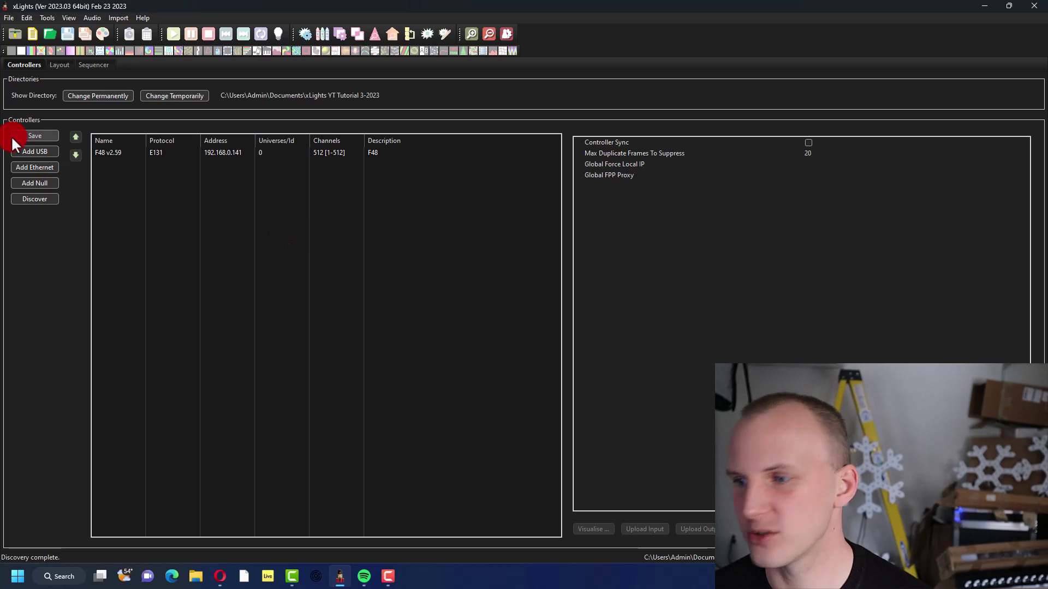
{"action": "left_click", "coordinate": [13, 137]}
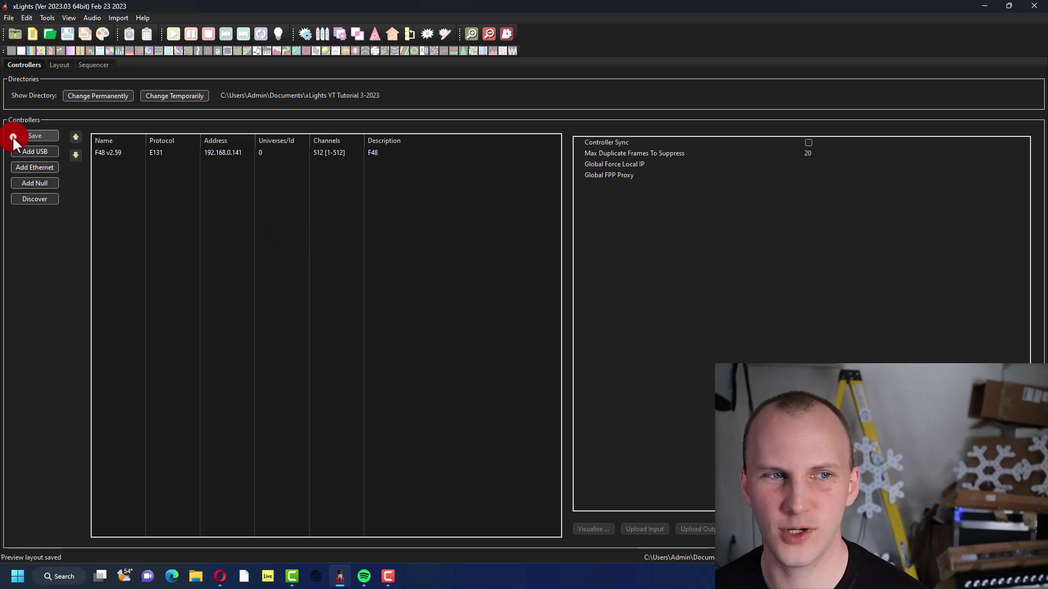
Switch to the Layout page, which has no models and an empty Default preview.
{"action": "left_click", "coordinate": [64, 64]}
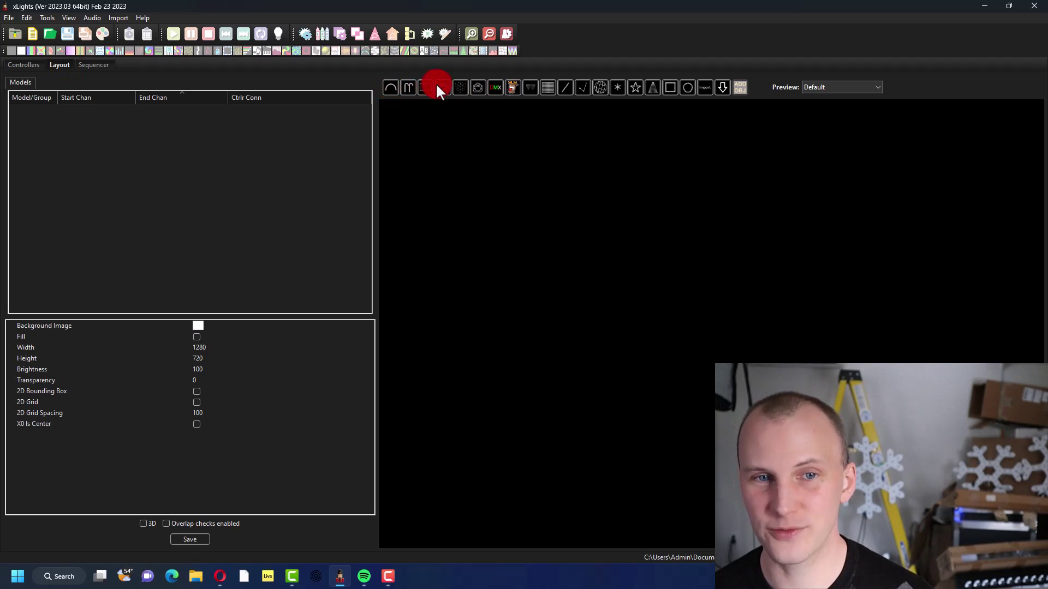
Insert the Boscoyo ChromaFlakes 24" 3 prong snowflake from the vendor catalogue onto the canvas.
{"action": "left_click", "coordinate": [722, 83]}
{"action": "left_click_drag", "start_coordinate": [445, 182], "coordinate": [587, 260]}
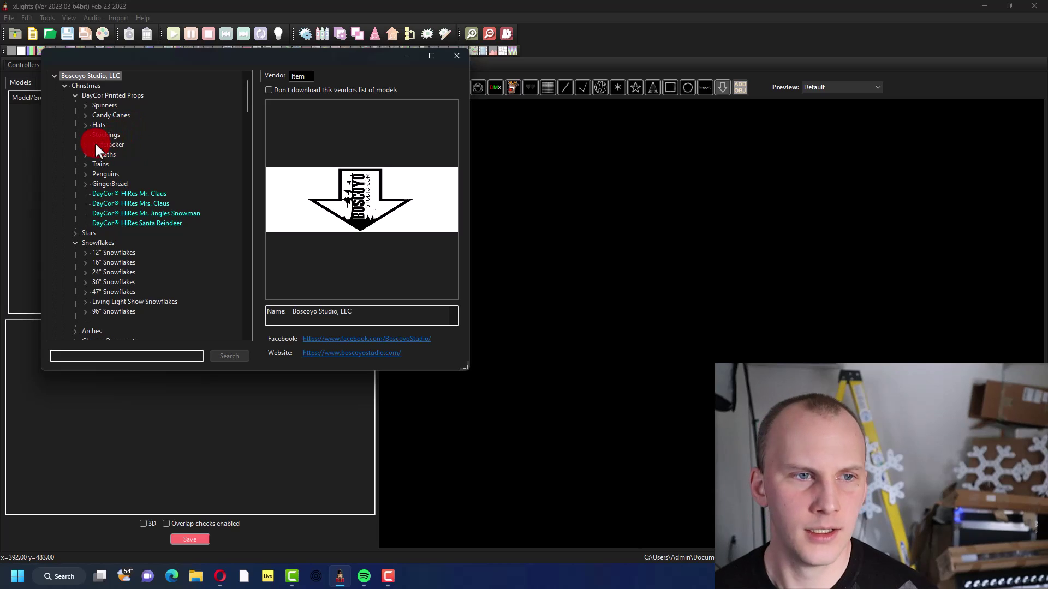
{"action": "left_click", "coordinate": [86, 270]}
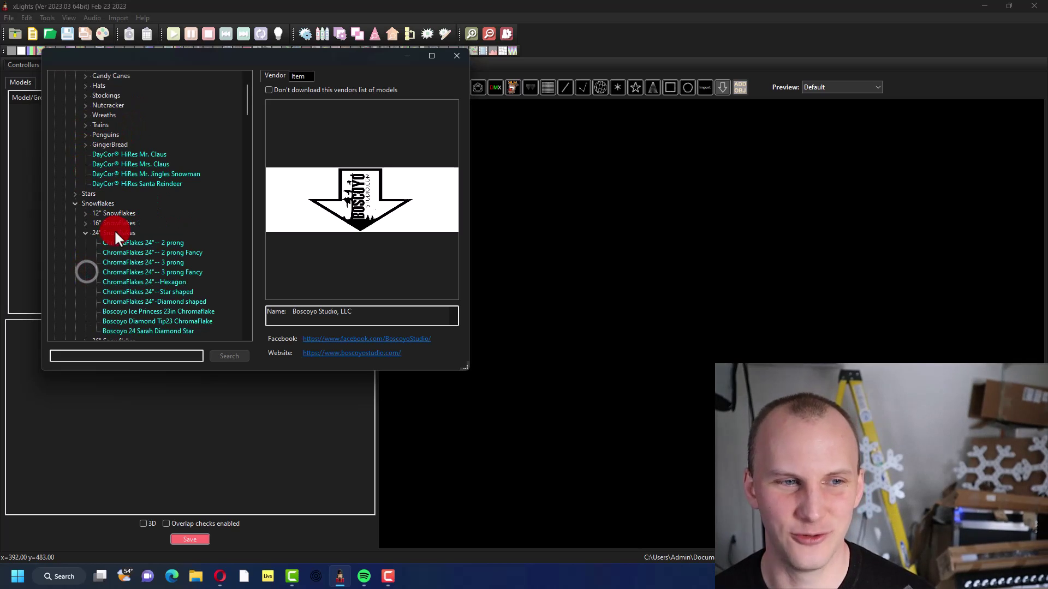
{"action": "scroll", "coordinate": [113, 229], "scroll_direction": "down", "scroll_amount": 1}
{"action": "left_click", "coordinate": [136, 251]}
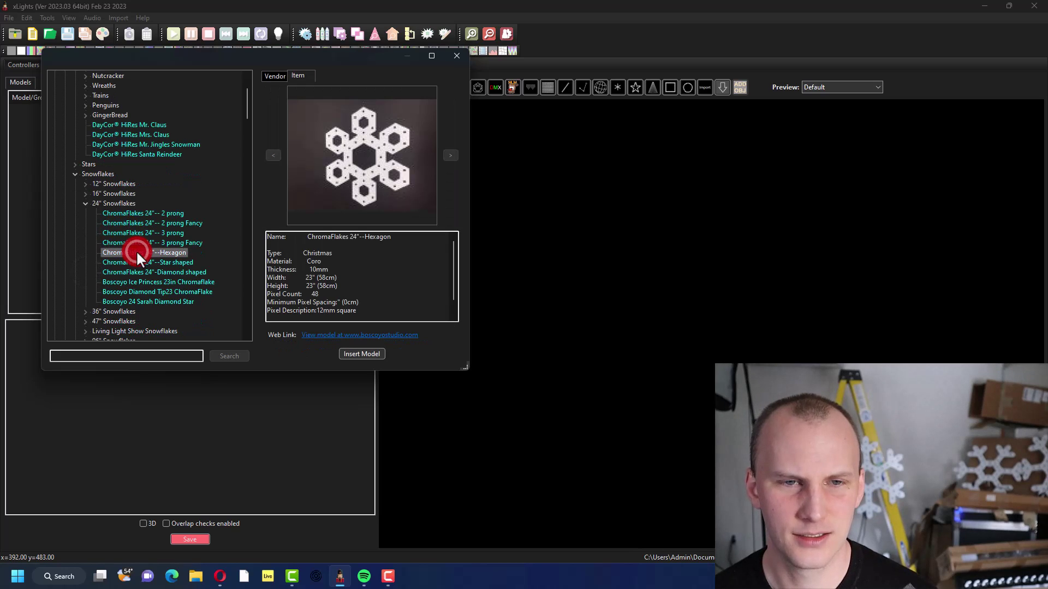
{"action": "left_click", "coordinate": [136, 243]}
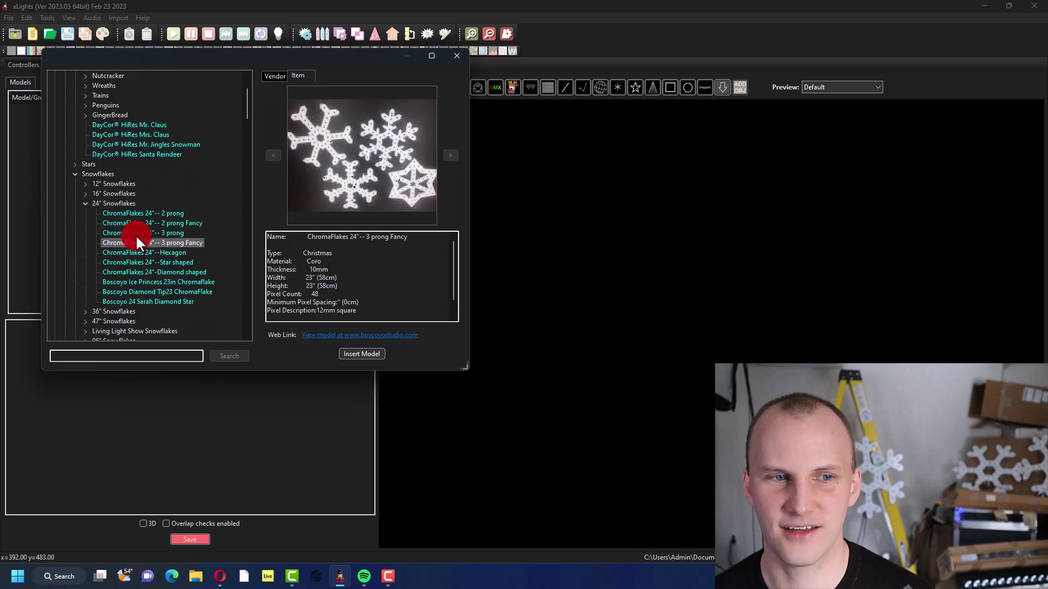
{"action": "left_click", "coordinate": [135, 233]}
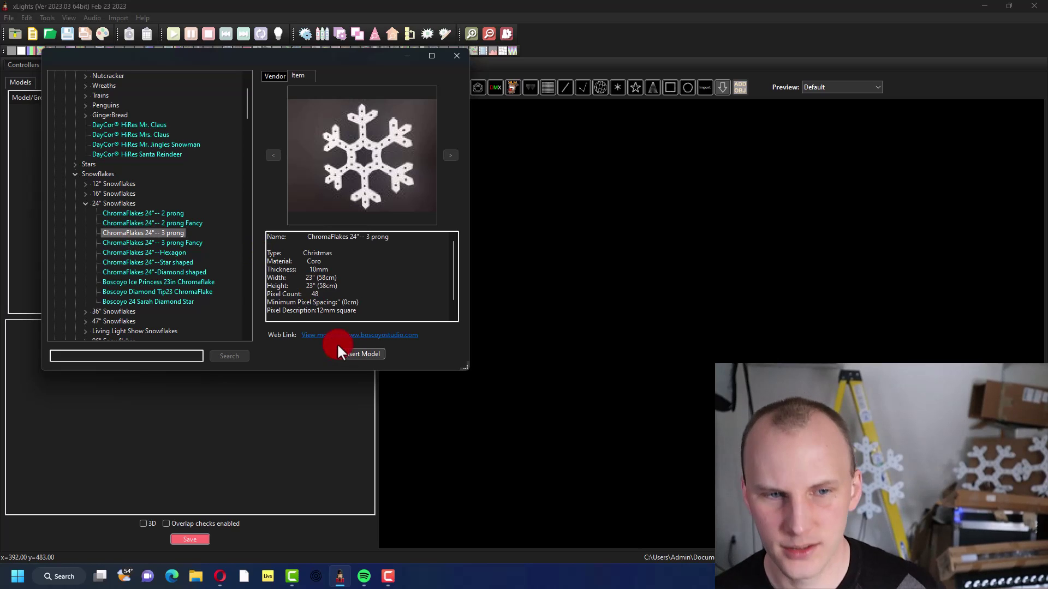
{"action": "left_click", "coordinate": [355, 353]}
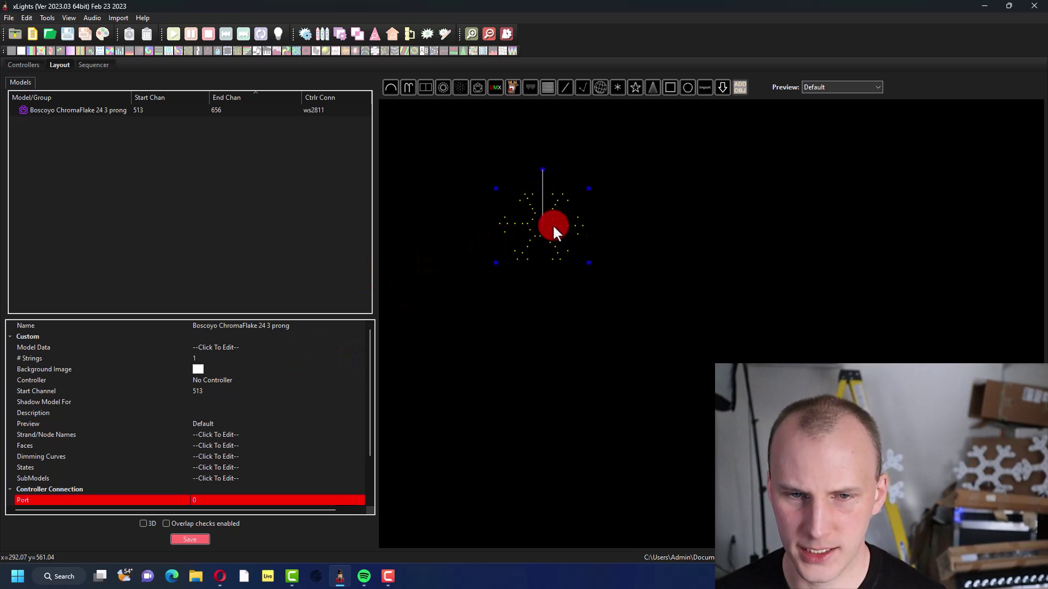
Paste three ChromaFlake copies (prong-2 to prong-4), placing the fourth below the third.
{"action": "key", "text": "ctrl+v"}
{"action": "left_click_drag", "start_coordinate": [565, 268], "coordinate": [638, 257]}
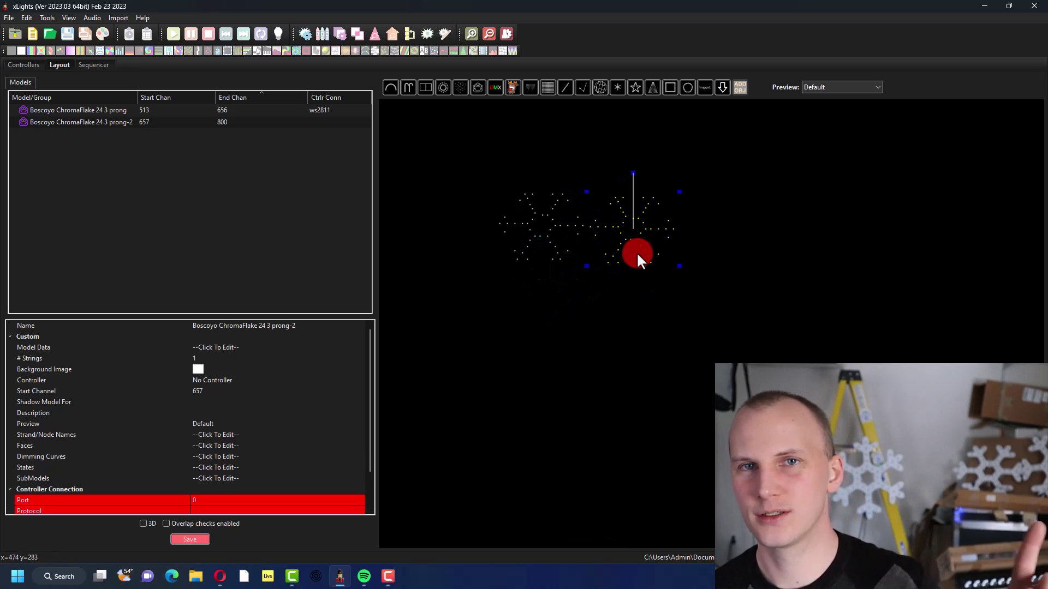
{"action": "left_click", "coordinate": [724, 258]}
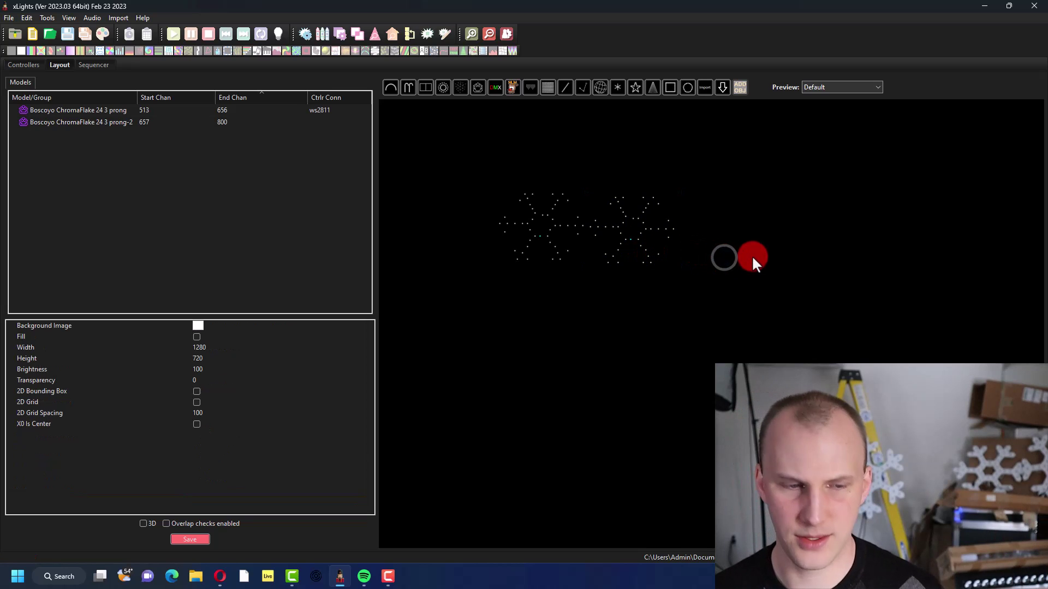
{"action": "key", "text": "ctrl+v"}
{"action": "left_click_drag", "start_coordinate": [558, 274], "coordinate": [784, 262]}
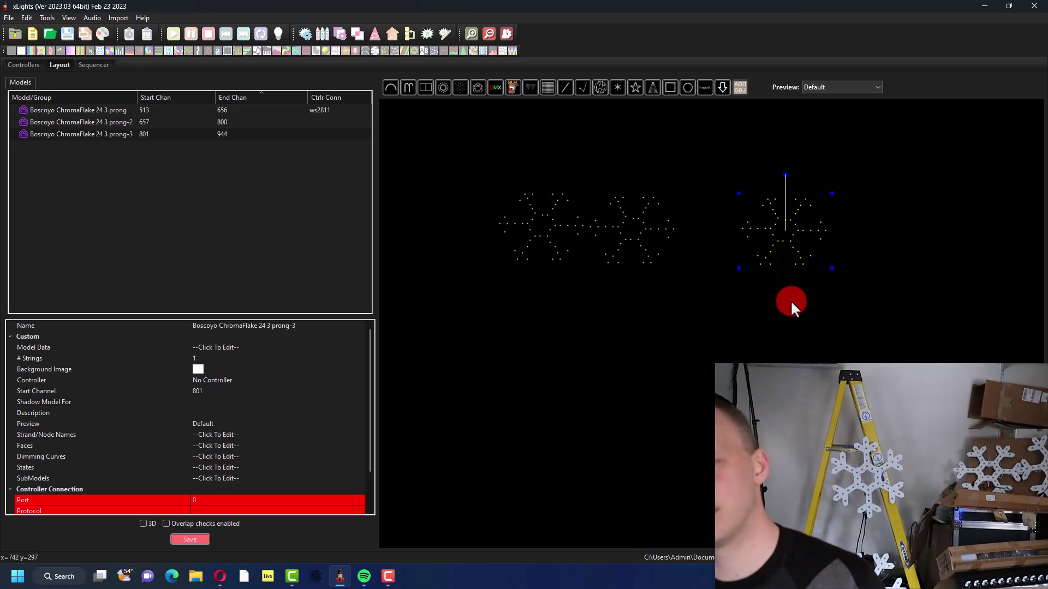
{"action": "key", "text": "ctrl+v"}
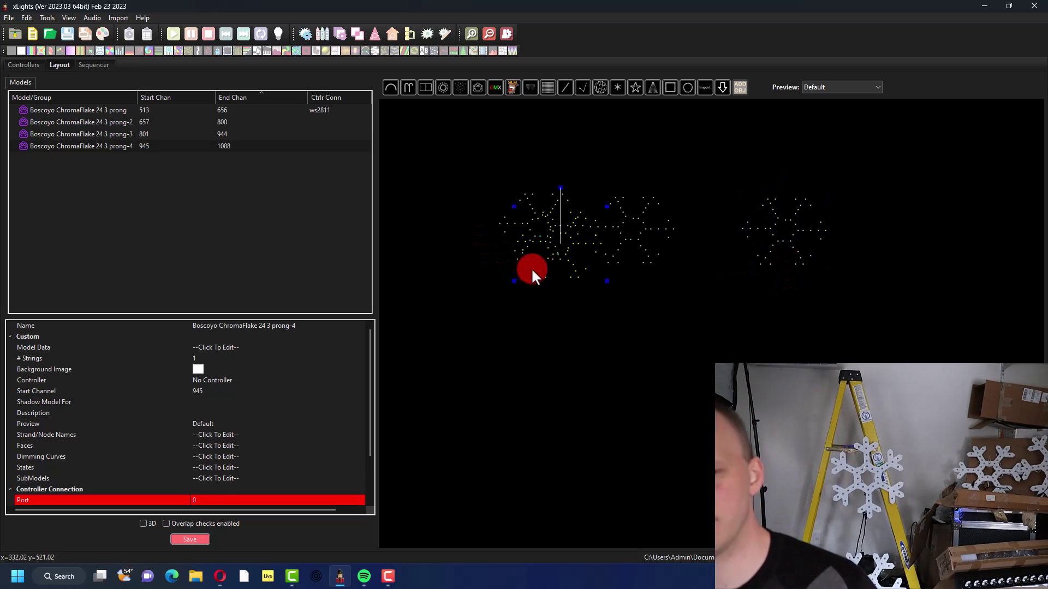
{"action": "left_click_drag", "start_coordinate": [535, 268], "coordinate": [762, 326]}
{"action": "left_click", "coordinate": [668, 343]}
{"action": "left_click", "coordinate": [694, 335]}
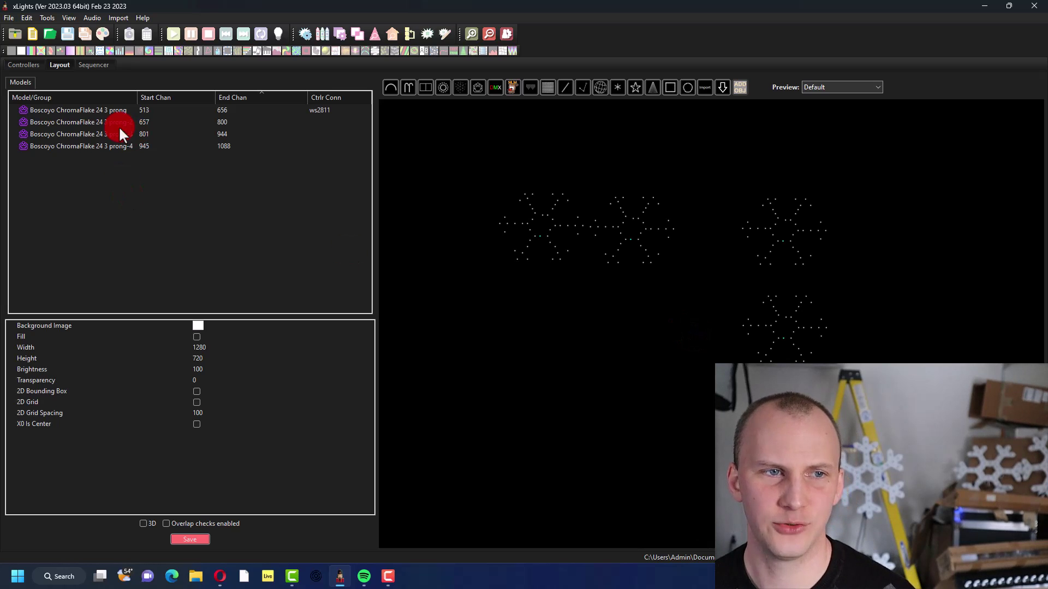
Select the first snowflake and append '- 1' to its name.
{"action": "left_click", "coordinate": [96, 109]}
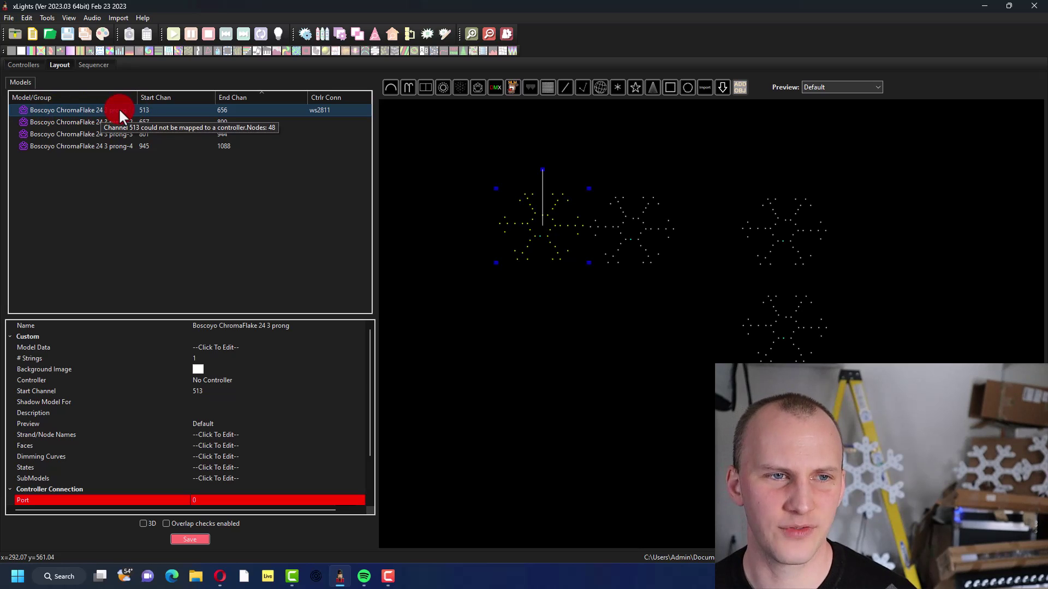
{"action": "left_click", "coordinate": [41, 121]}
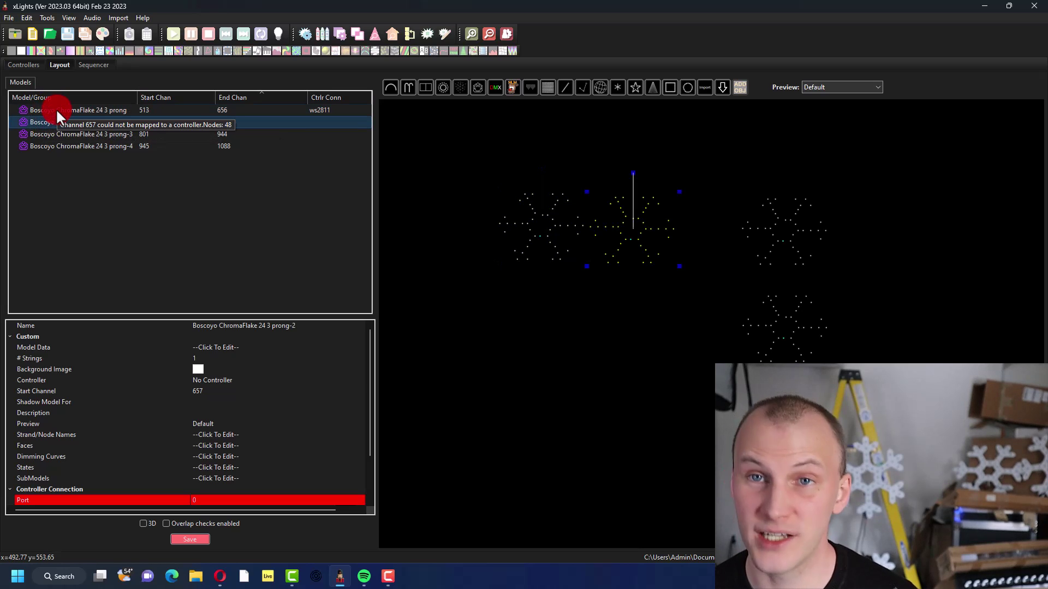
{"action": "left_click", "coordinate": [138, 185]}
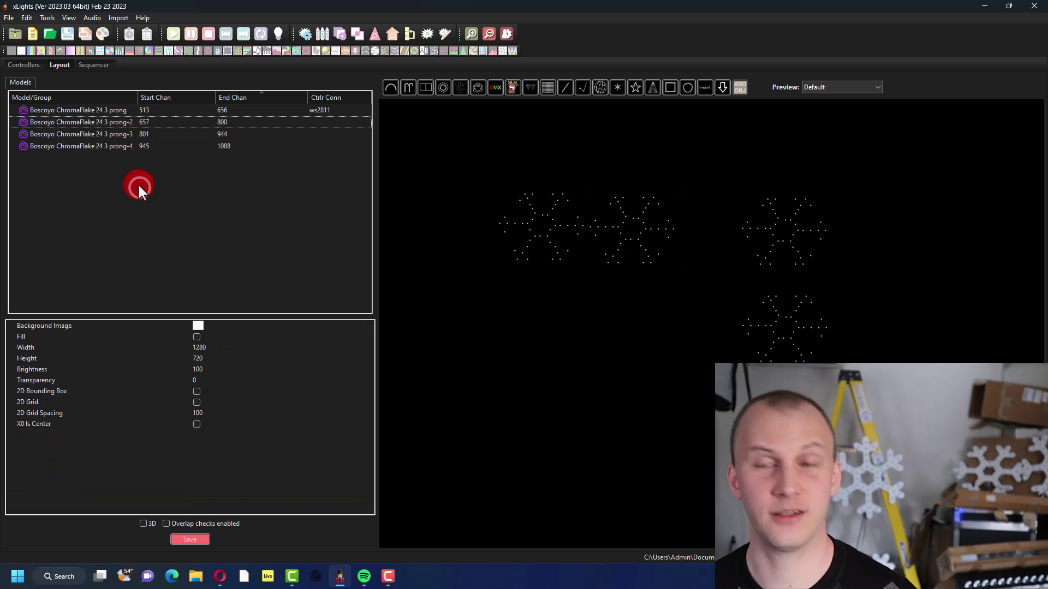
{"action": "left_click", "coordinate": [126, 122]}
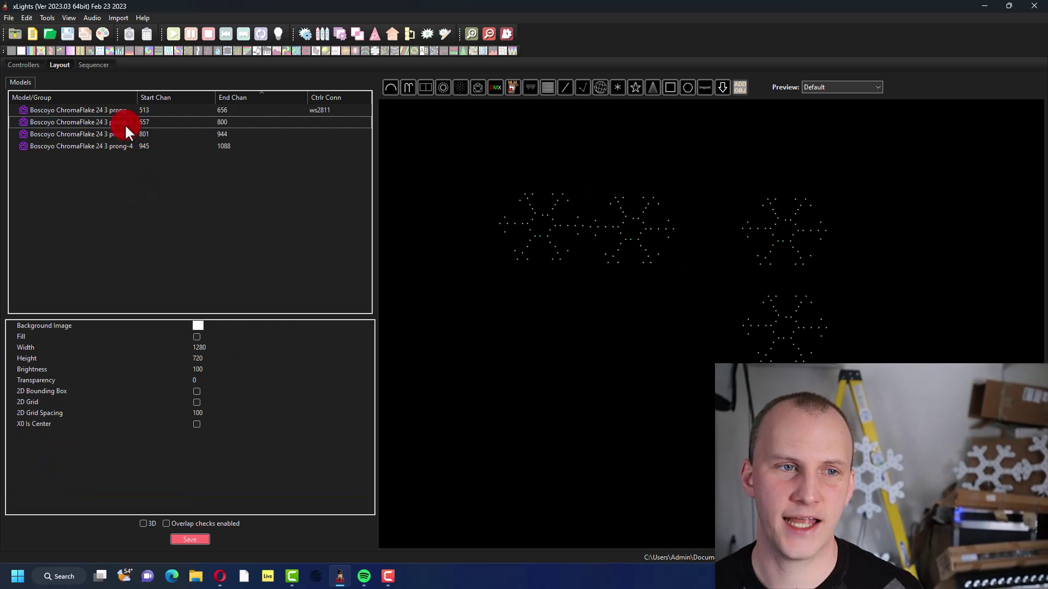
{"action": "left_click", "coordinate": [124, 109]}
{"action": "left_click", "coordinate": [255, 326]}
{"action": "left_click", "coordinate": [256, 328]}
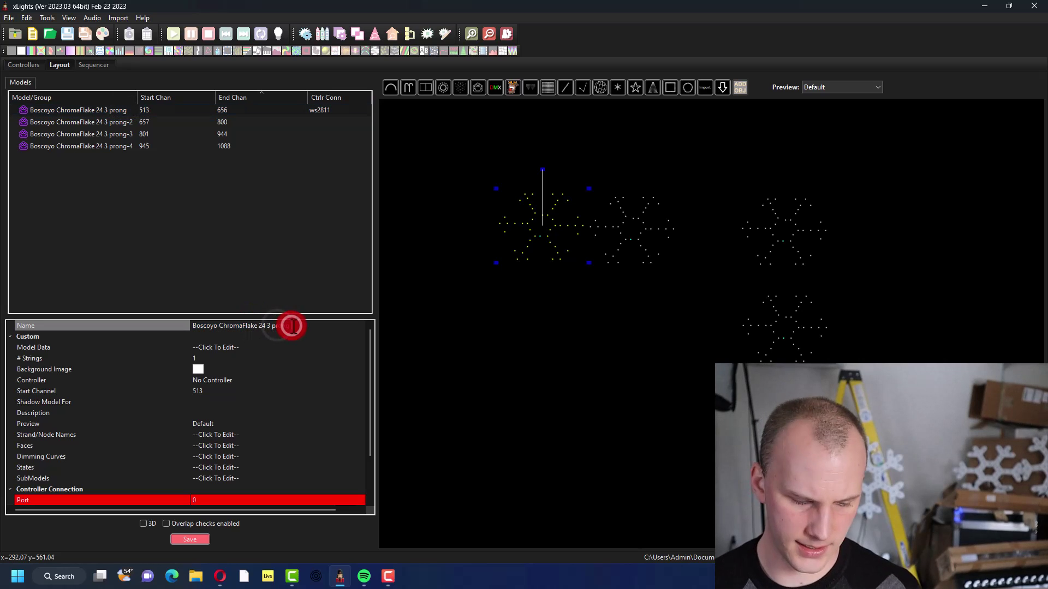
{"action": "type", "text": "- 1"}
{"action": "key", "text": "Return"}
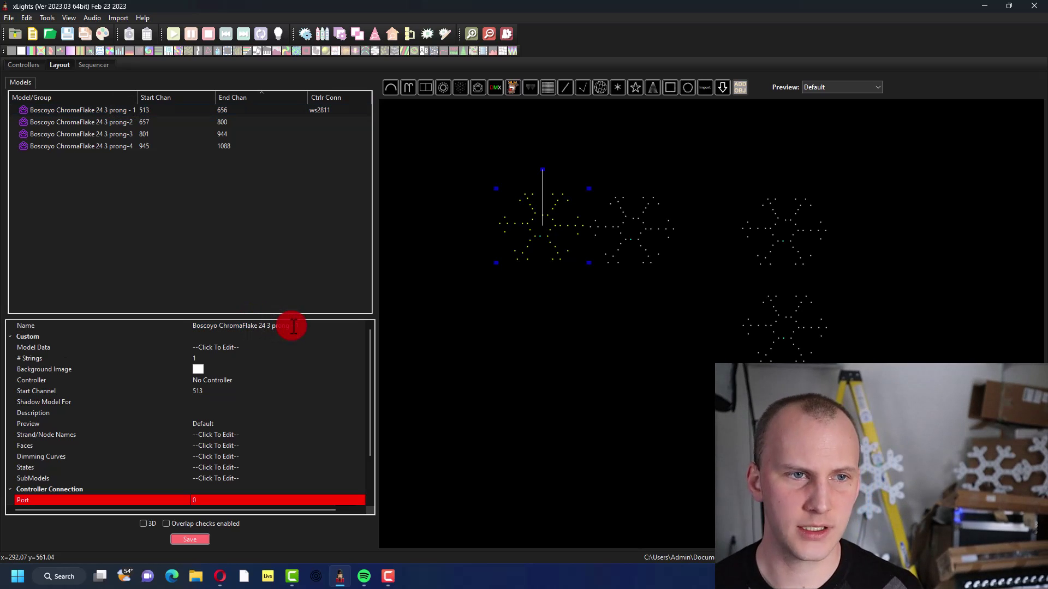
Correct the name to Boscoyo ChromaFlake 24 3 prong-1 and save the layout.
{"action": "left_click", "coordinate": [293, 327]}
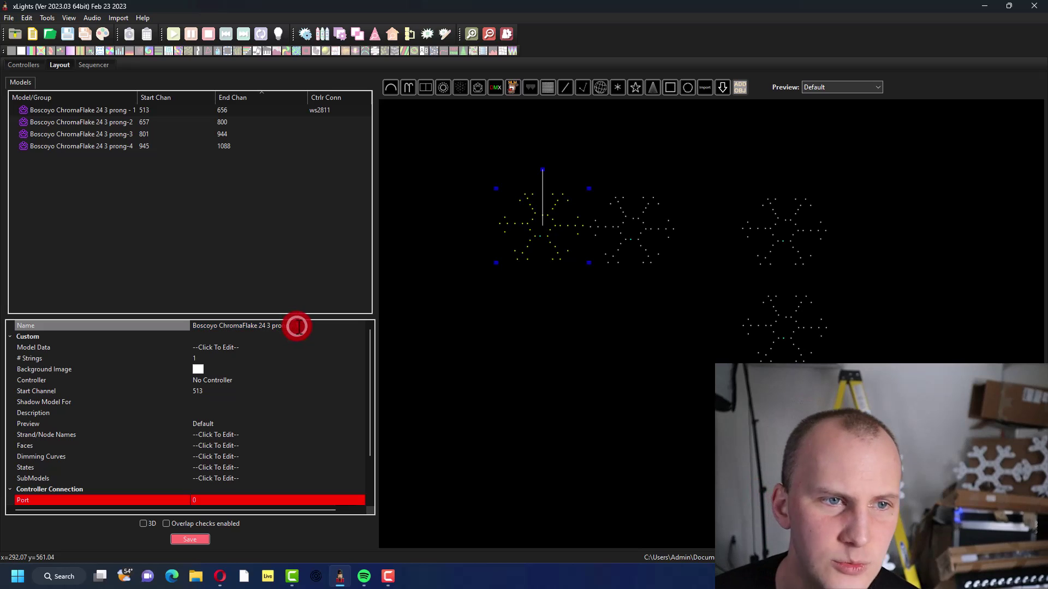
{"action": "key", "text": "BackSpace"}
{"action": "key", "text": "BackSpace"}
{"action": "key", "text": "BackSpace"}
{"action": "key", "text": "BackSpace"}
{"action": "type", "text": "-1"}
{"action": "key", "text": "Return"}
{"action": "left_click", "coordinate": [283, 309]}
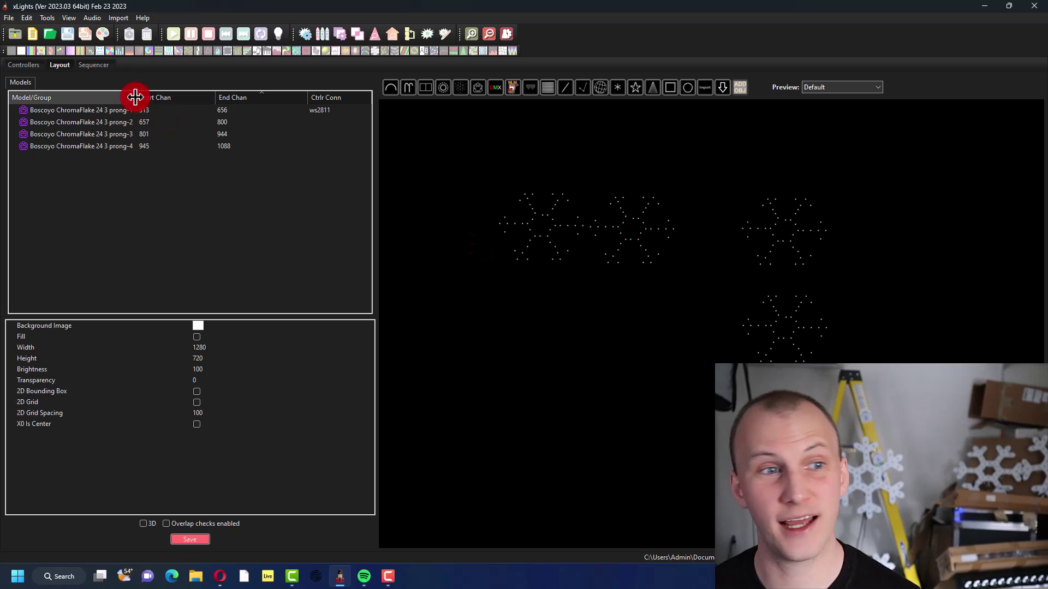
{"action": "key", "text": "ctrl+s"}
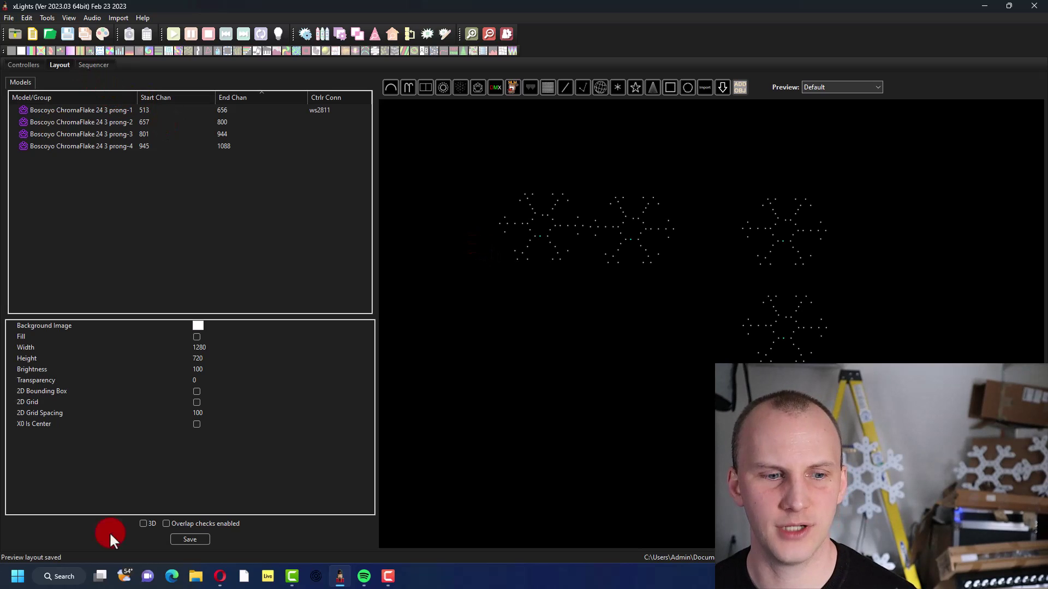
Select the F48 v2.59 controller on the Controllers page, with vendor set to Falcon.
{"action": "left_click", "coordinate": [24, 63]}
{"action": "left_click", "coordinate": [299, 152]}
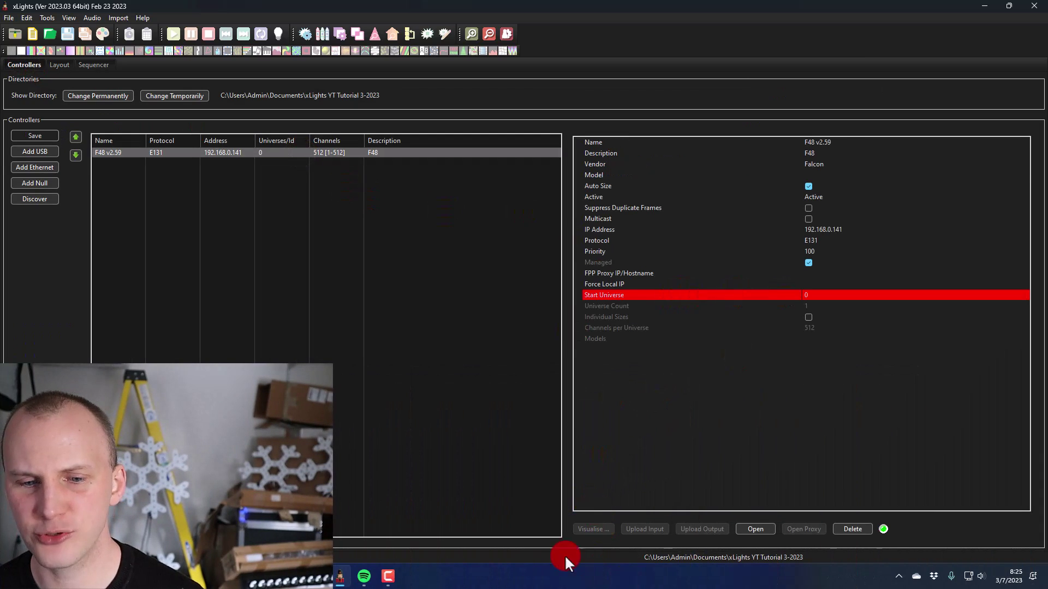
{"action": "left_click", "coordinate": [582, 529]}
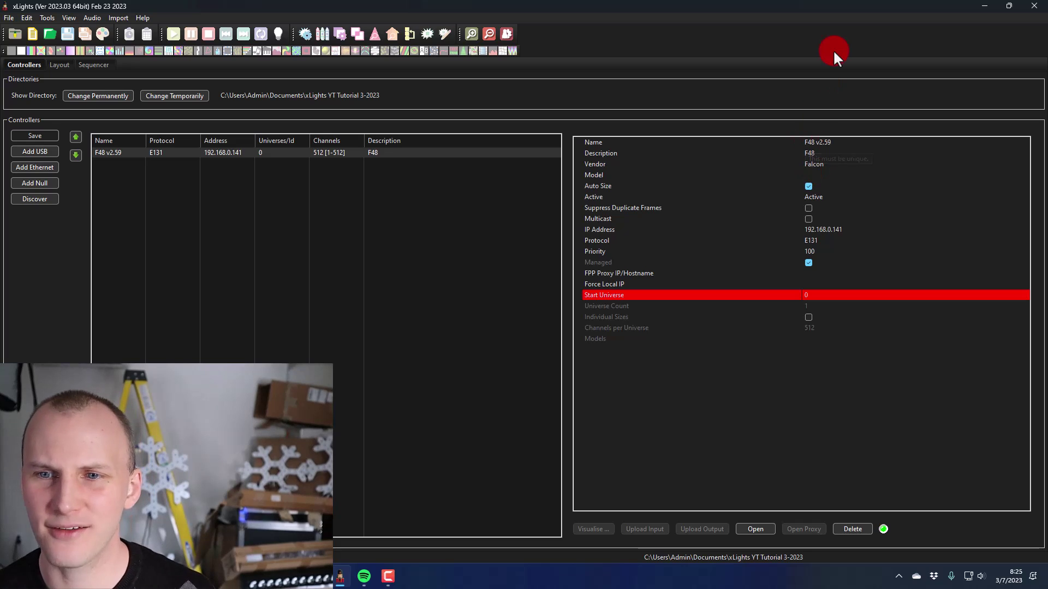
Set the F48 v2.59 controller's description and model to F48.
{"action": "left_click", "coordinate": [806, 143]}
{"action": "left_click", "coordinate": [810, 152]}
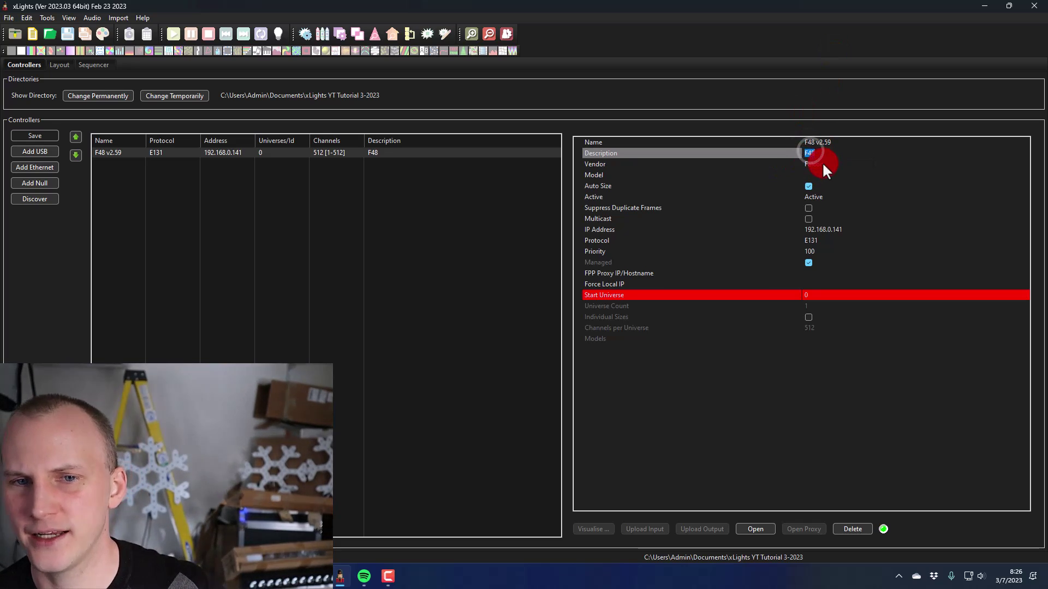
{"action": "left_click", "coordinate": [822, 163]}
{"action": "left_click", "coordinate": [823, 174]}
{"action": "left_click", "coordinate": [824, 175]}
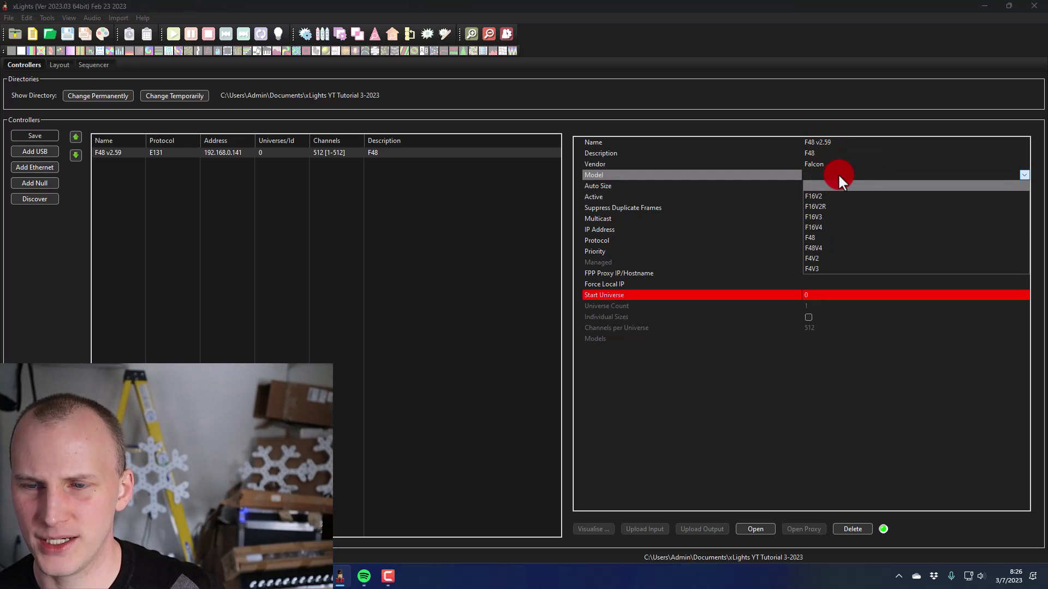
{"action": "left_click", "coordinate": [837, 240]}
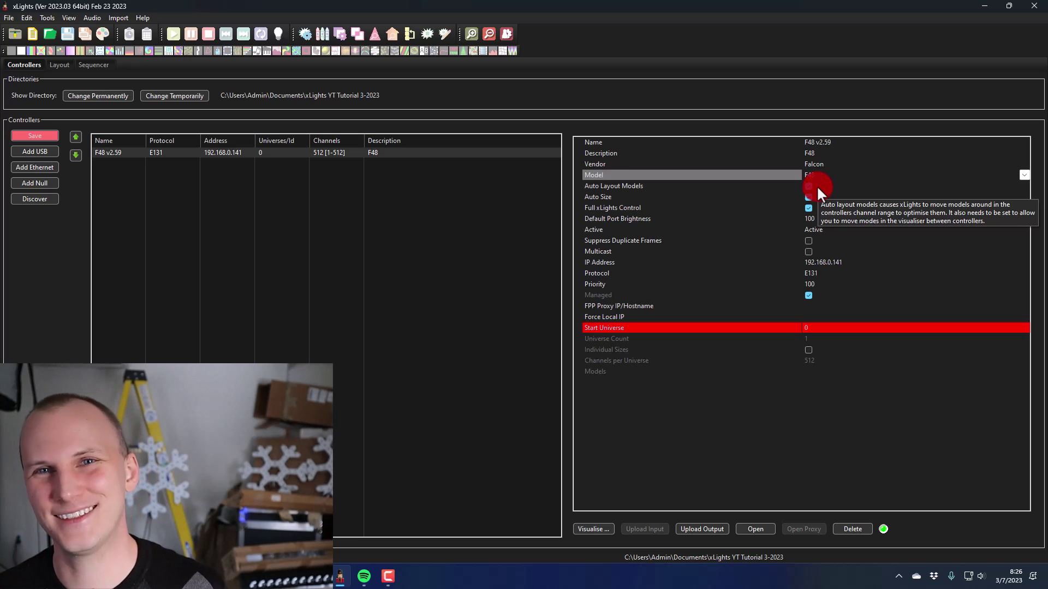
Enable Auto Layout Models, set Start Universe to 1, and save.
{"action": "left_click", "coordinate": [744, 185]}
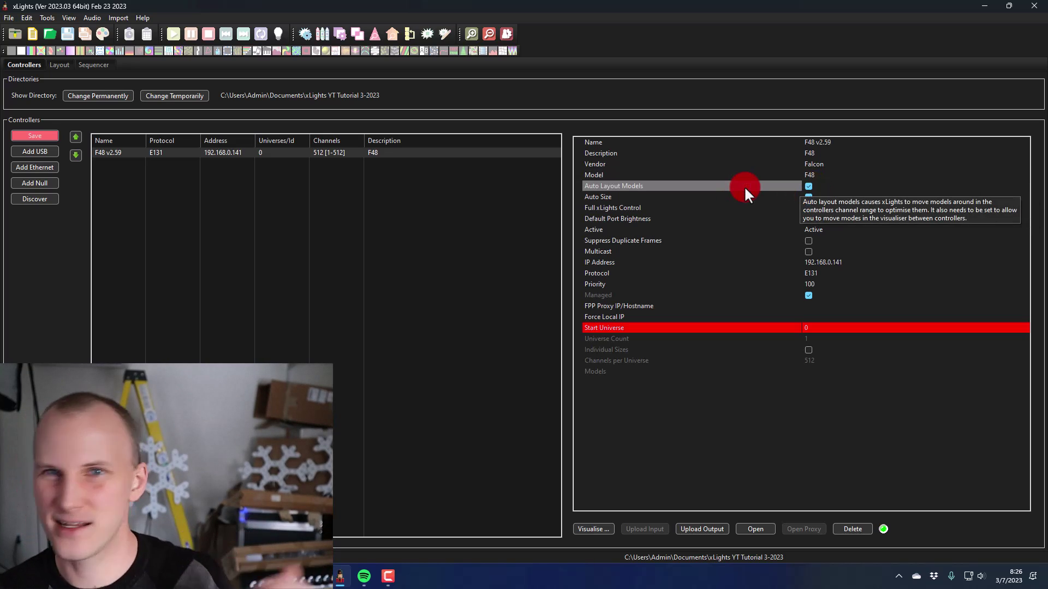
{"action": "left_click", "coordinate": [809, 187]}
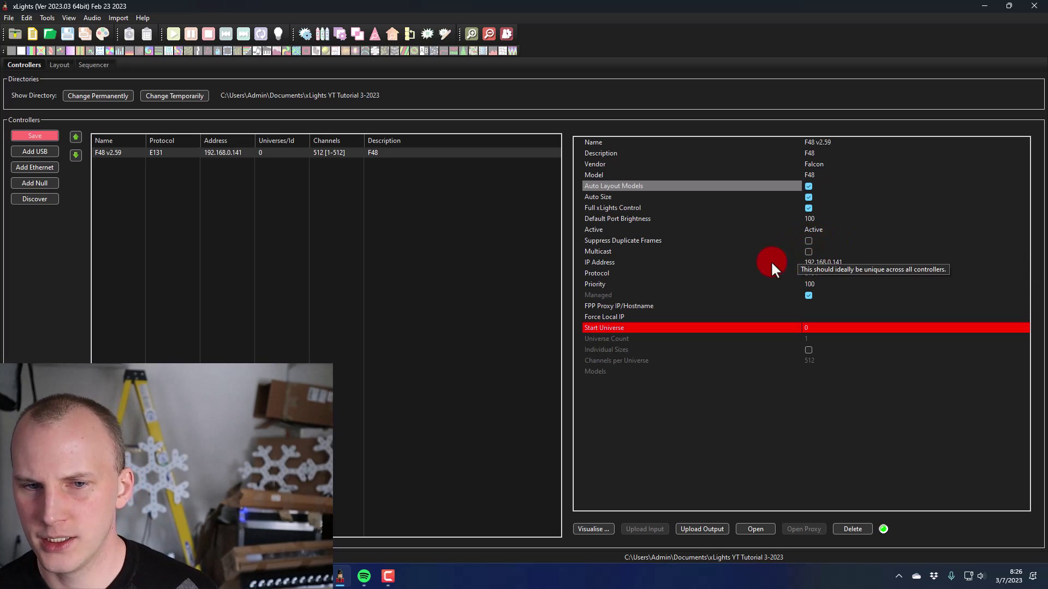
{"action": "left_click", "coordinate": [808, 326]}
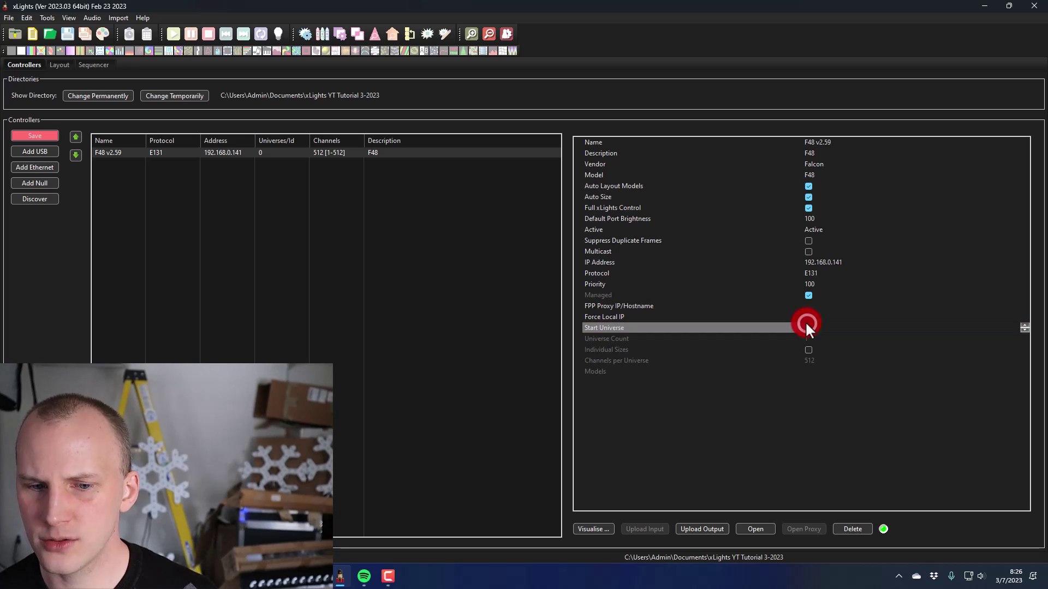
{"action": "type", "text": "1"}
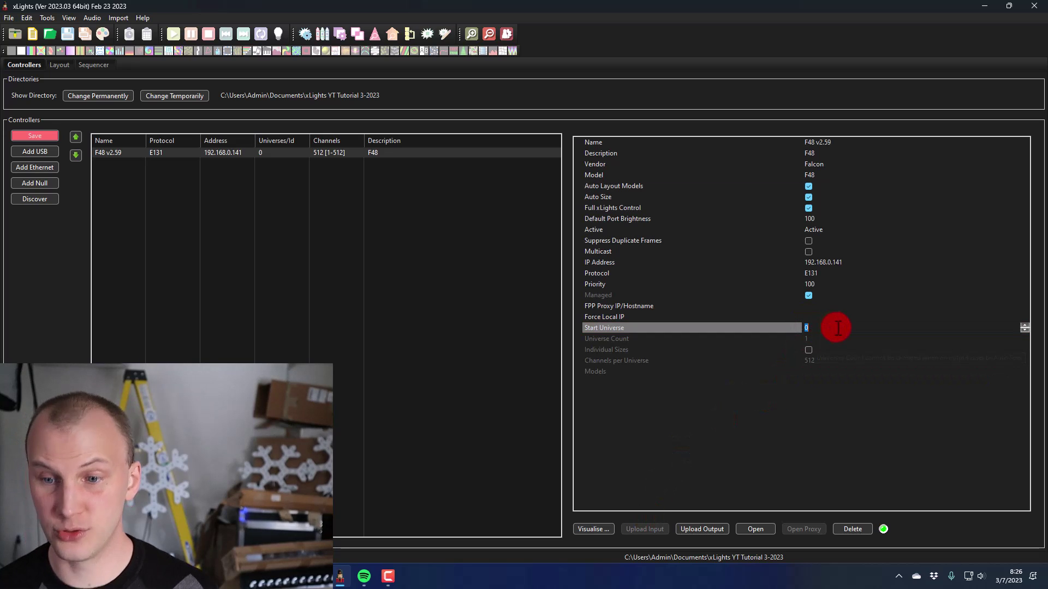
{"action": "key", "text": "Return"}
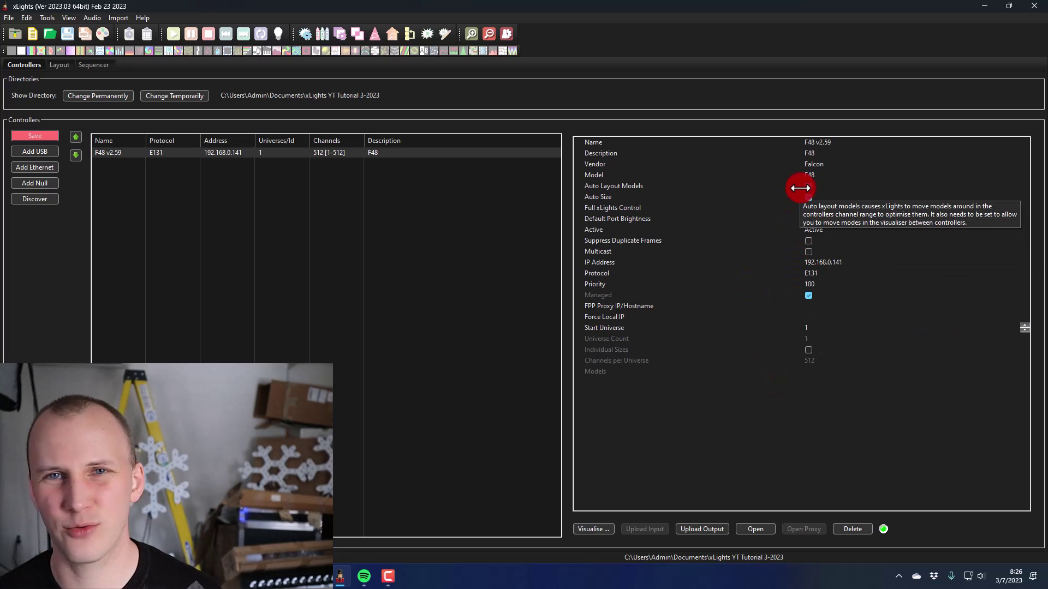
{"action": "key", "text": "ctrl+s"}
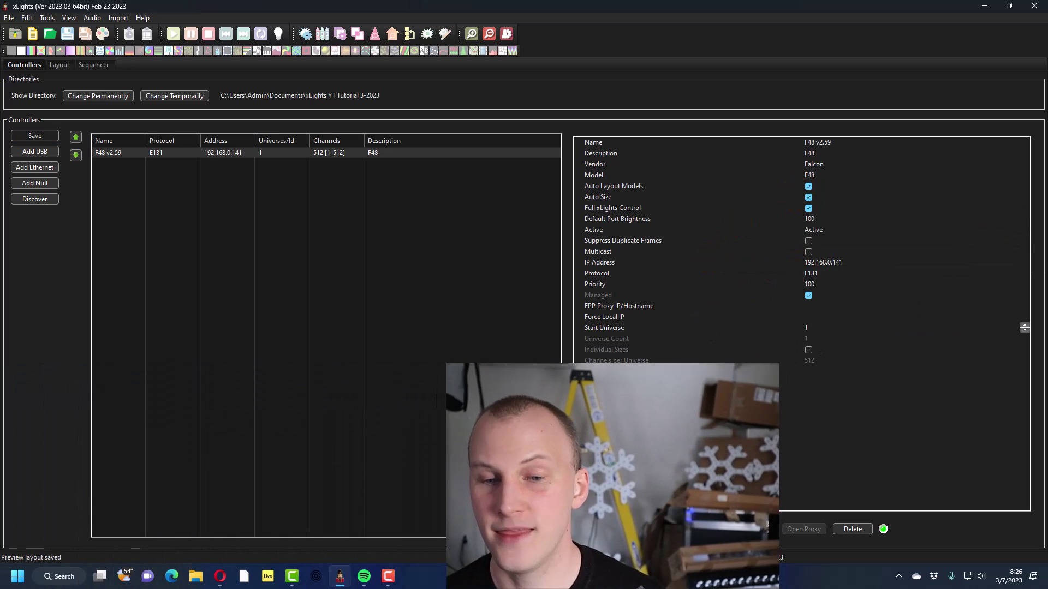
Open the F48 port visualiser showing 48 empty pixel ports and four unassigned ChromaFlakes.
{"action": "left_click", "coordinate": [592, 527]}
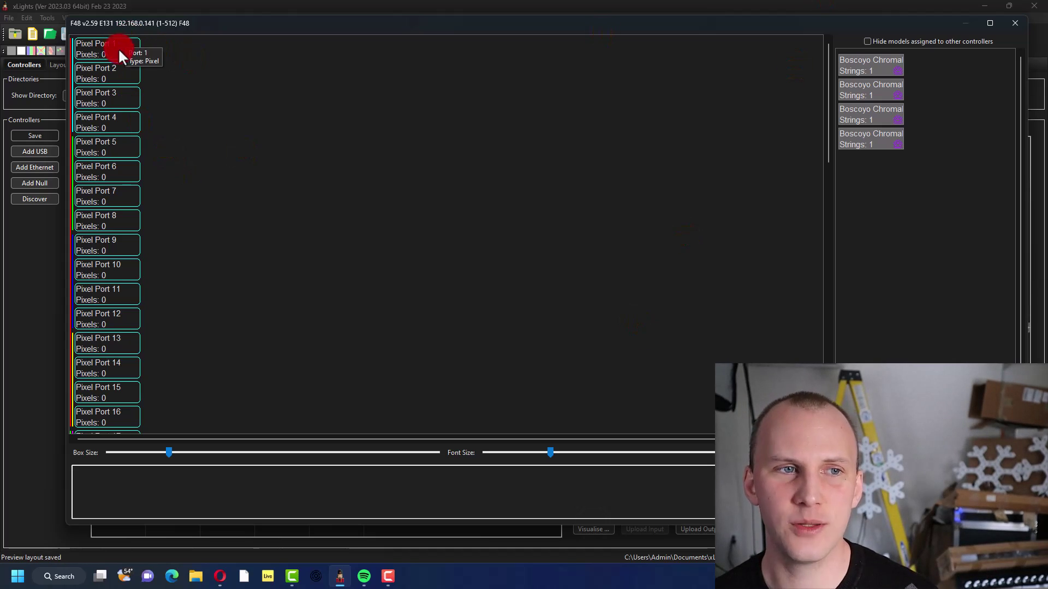
{"action": "scroll", "coordinate": [146, 212], "scroll_direction": "down", "scroll_amount": 10}
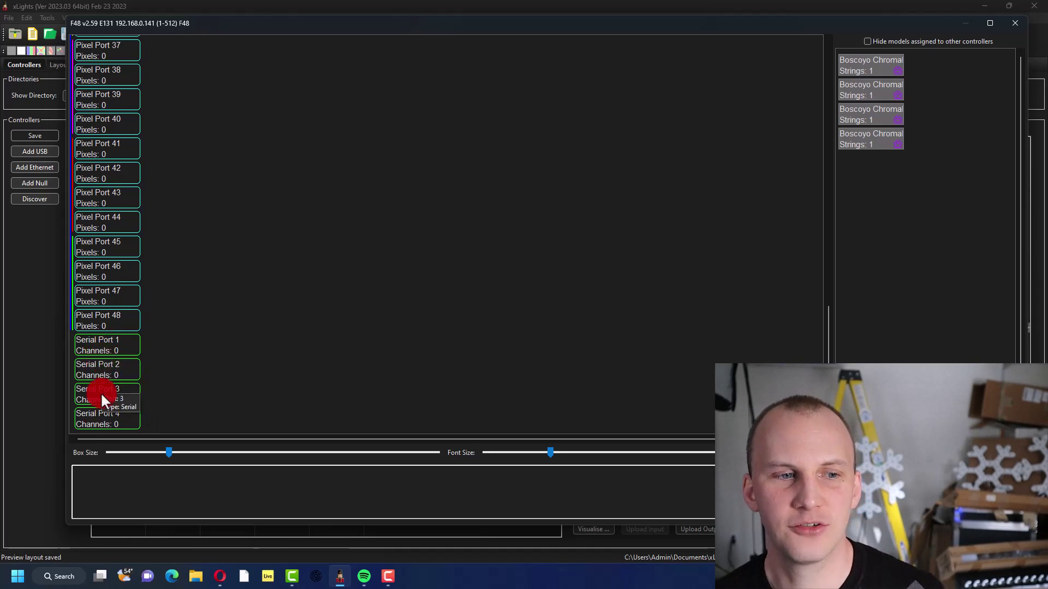
{"action": "scroll", "coordinate": [105, 392], "scroll_direction": "up", "scroll_amount": 15}
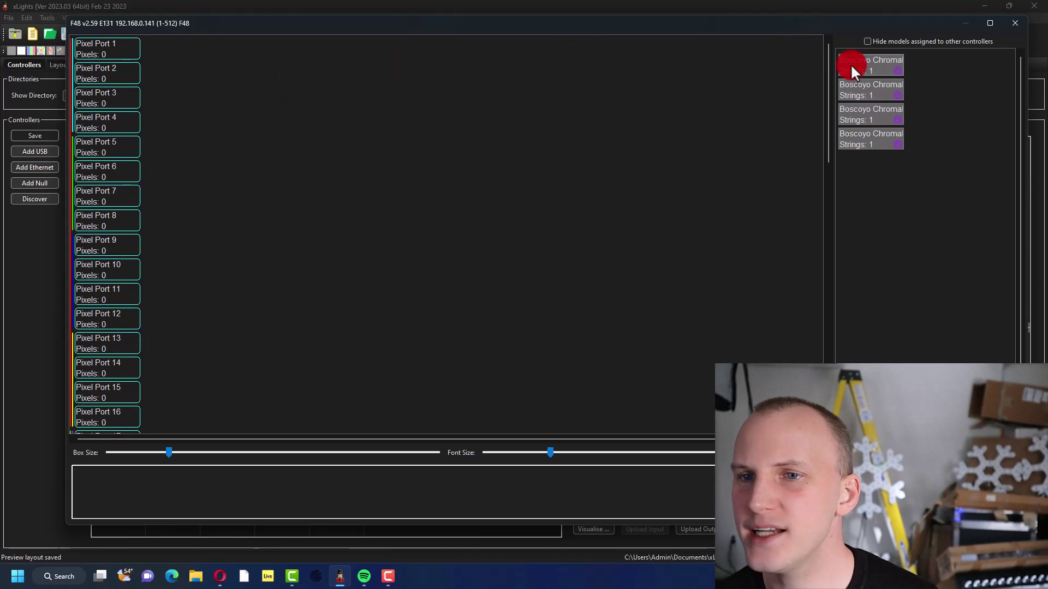
{"action": "mouse_move", "coordinate": [854, 107]}
{"action": "mouse_move", "coordinate": [892, 58]}
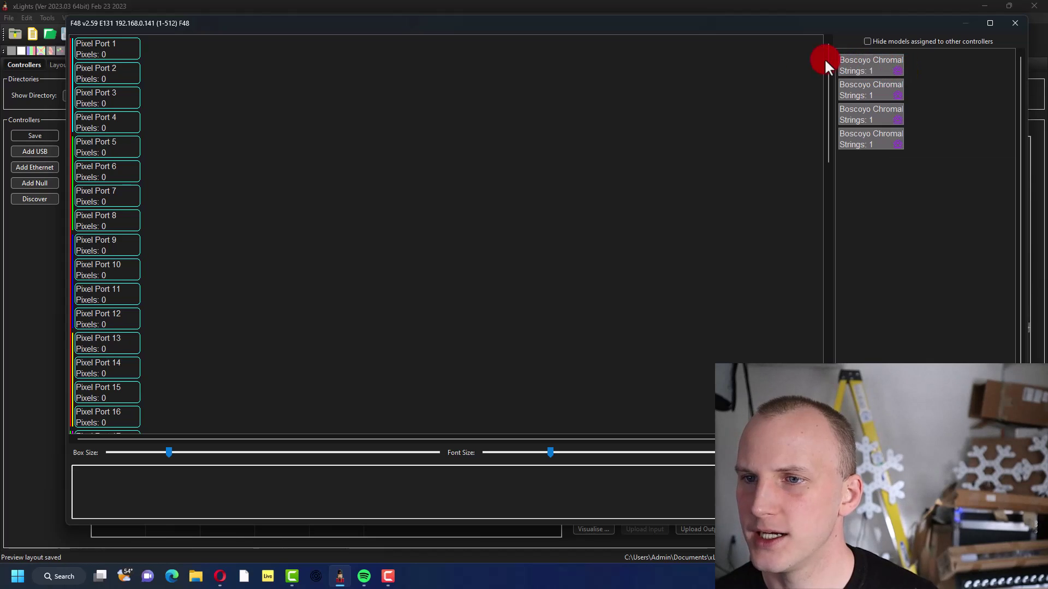
Map prong-1 and prong-2 to Pixel Port 1, prong-3 and prong-4 to Port 2, then enlarge Box Size.
{"action": "left_click_drag", "start_coordinate": [883, 60], "coordinate": [133, 52]}
{"action": "left_click_drag", "start_coordinate": [908, 58], "coordinate": [187, 47]}
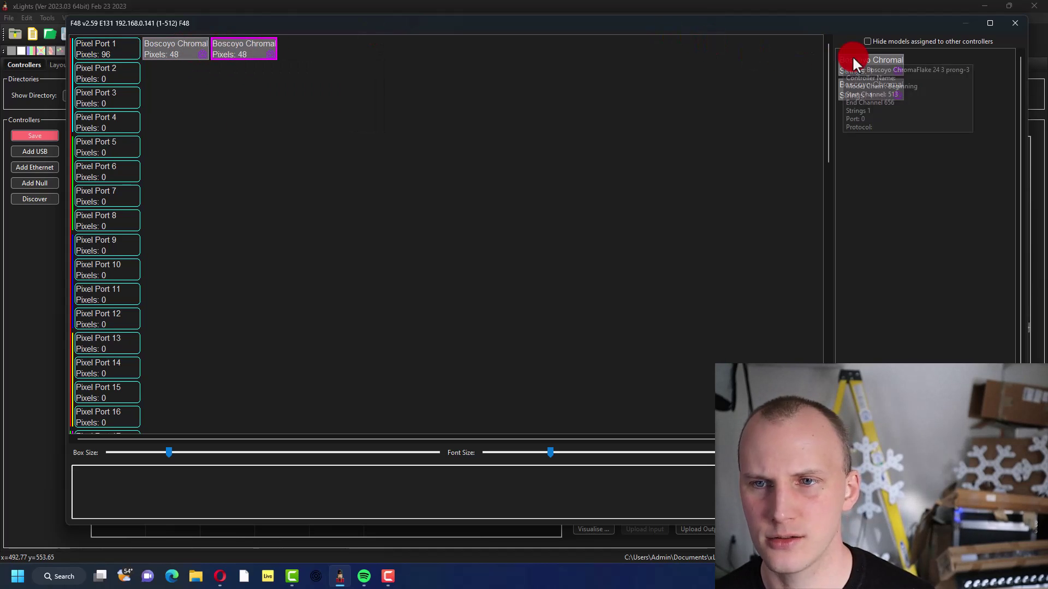
{"action": "left_click_drag", "start_coordinate": [855, 63], "coordinate": [132, 73]}
{"action": "left_click_drag", "start_coordinate": [899, 65], "coordinate": [202, 74]}
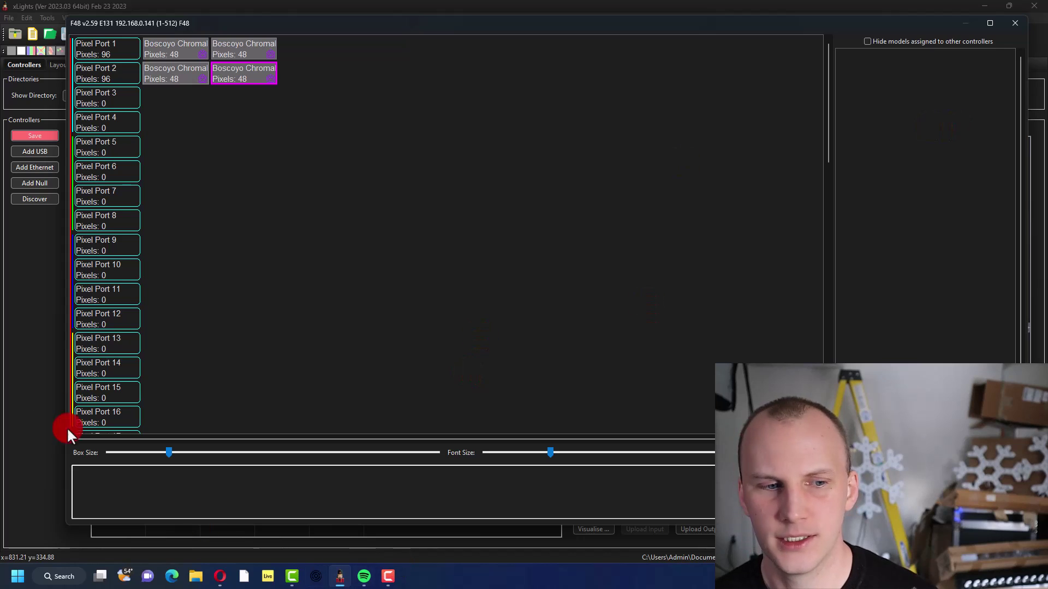
{"action": "left_click_drag", "start_coordinate": [167, 452], "coordinate": [203, 459]}
{"action": "mouse_move", "coordinate": [551, 451]}
{"action": "left_mouse_down"}
{"action": "mouse_move", "coordinate": [530, 451]}
{"action": "mouse_move", "coordinate": [578, 454]}
{"action": "mouse_move", "coordinate": [548, 454]}
{"action": "left_mouse_up"}
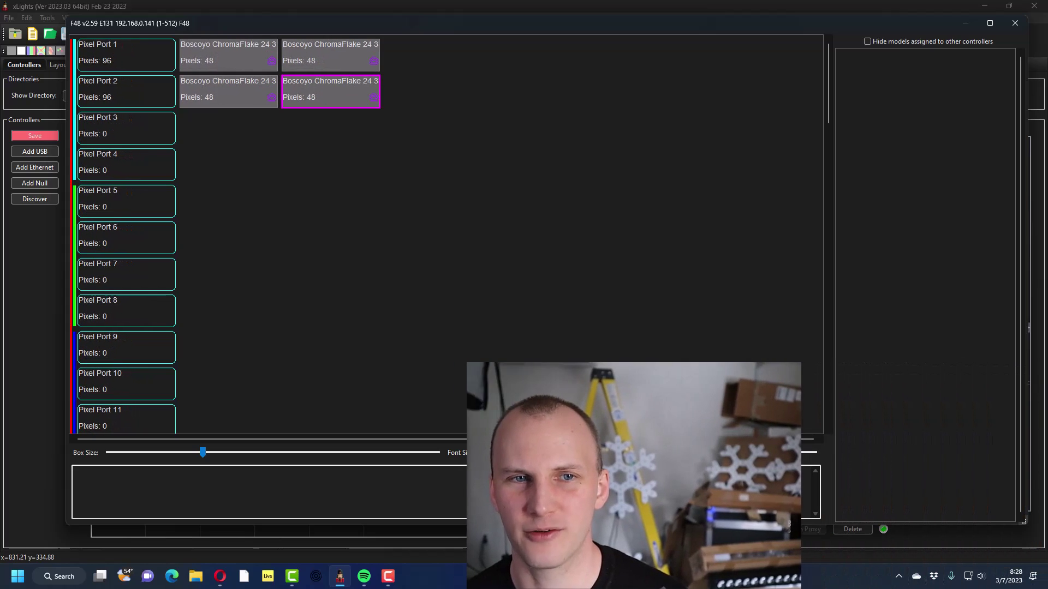
Close the port visualiser and upload the output to the F48 controller, now spanning universes 1–2.
{"action": "left_click", "coordinate": [1008, 24]}
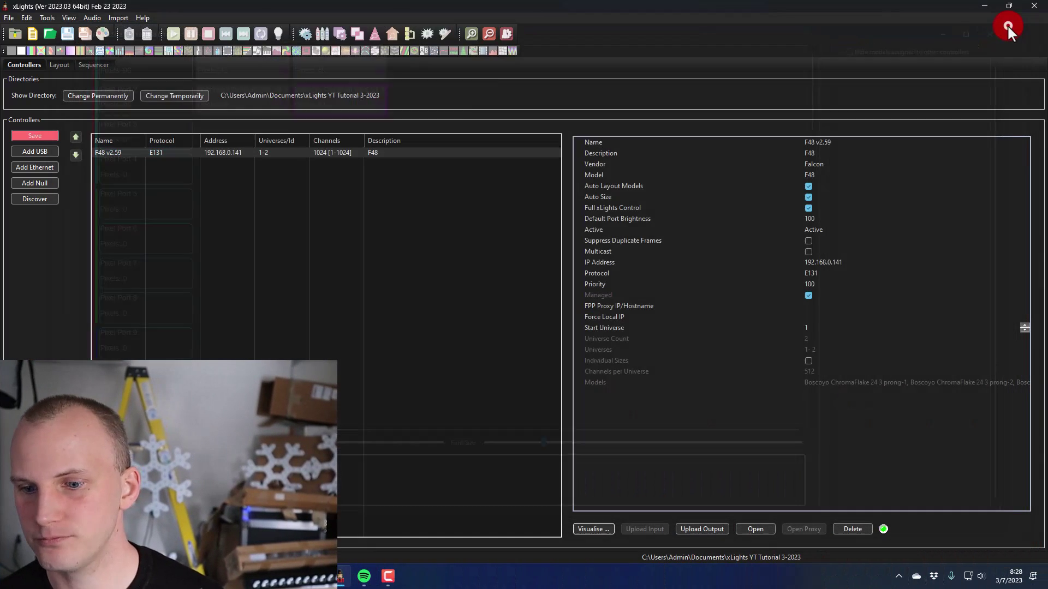
{"action": "left_click", "coordinate": [709, 529]}
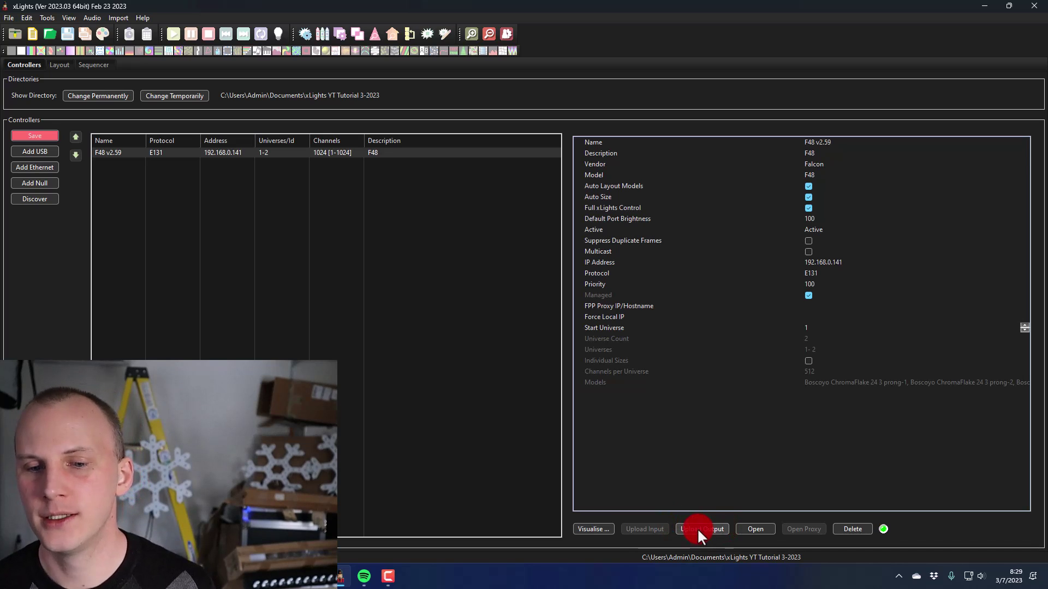
Open the Falcon controller web page maximized at Output Settings > String Ports, showing ports 1 and 2 at 96 pixels.
{"action": "left_click", "coordinate": [762, 528]}
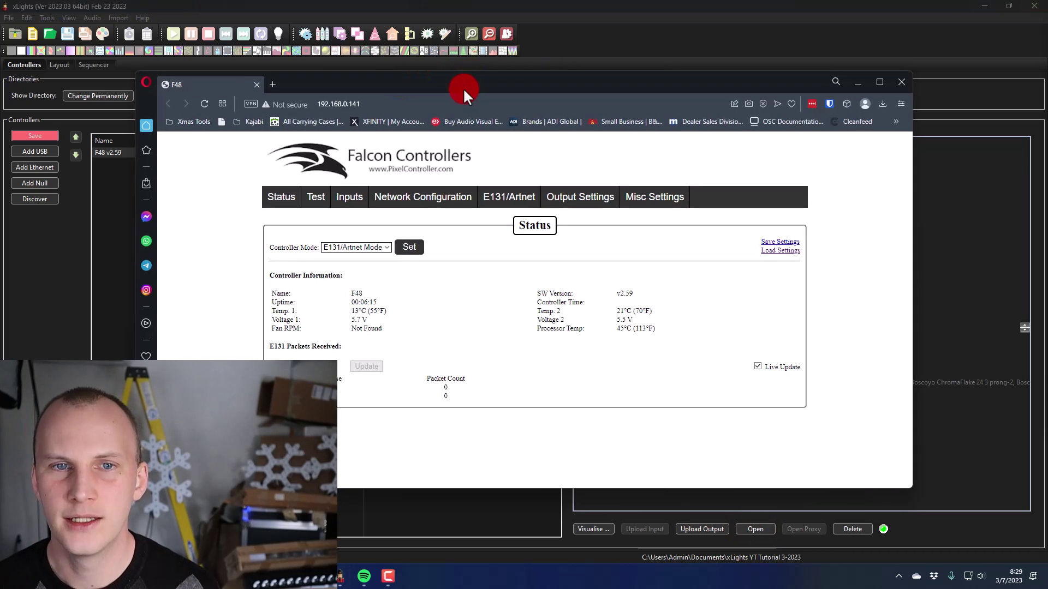
{"action": "double_click", "coordinate": [463, 87]}
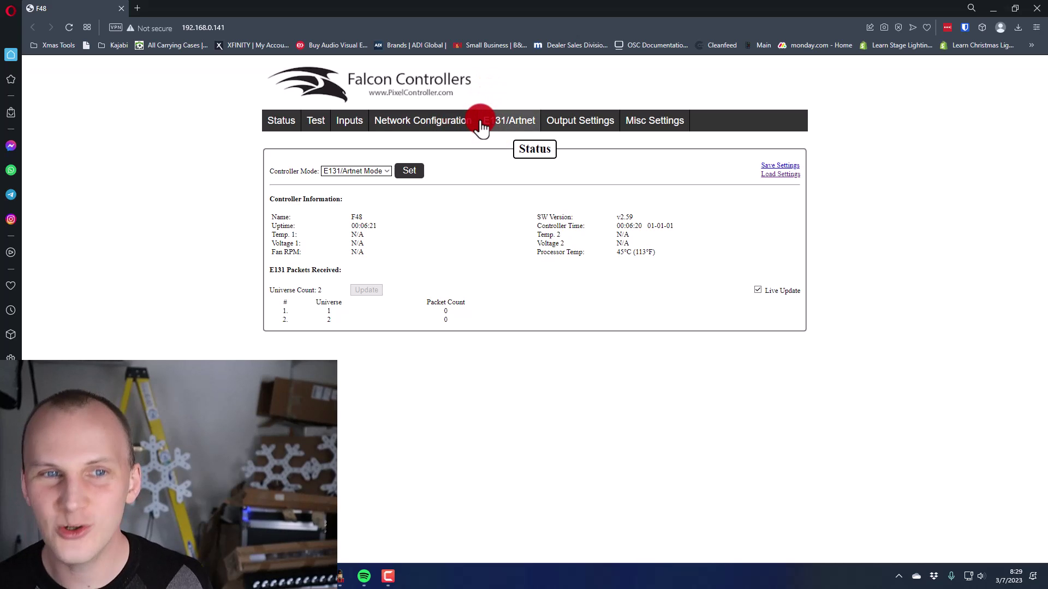
{"action": "left_click", "coordinate": [585, 120]}
{"action": "left_click", "coordinate": [585, 147]}
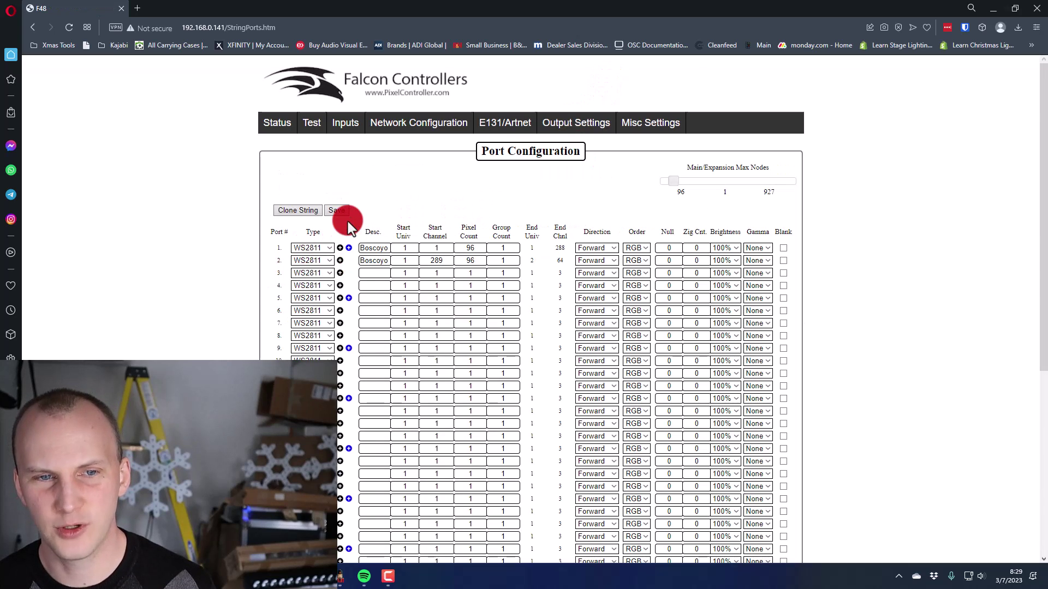
{"action": "scroll", "coordinate": [348, 222], "scroll_direction": "down", "scroll_amount": 2}
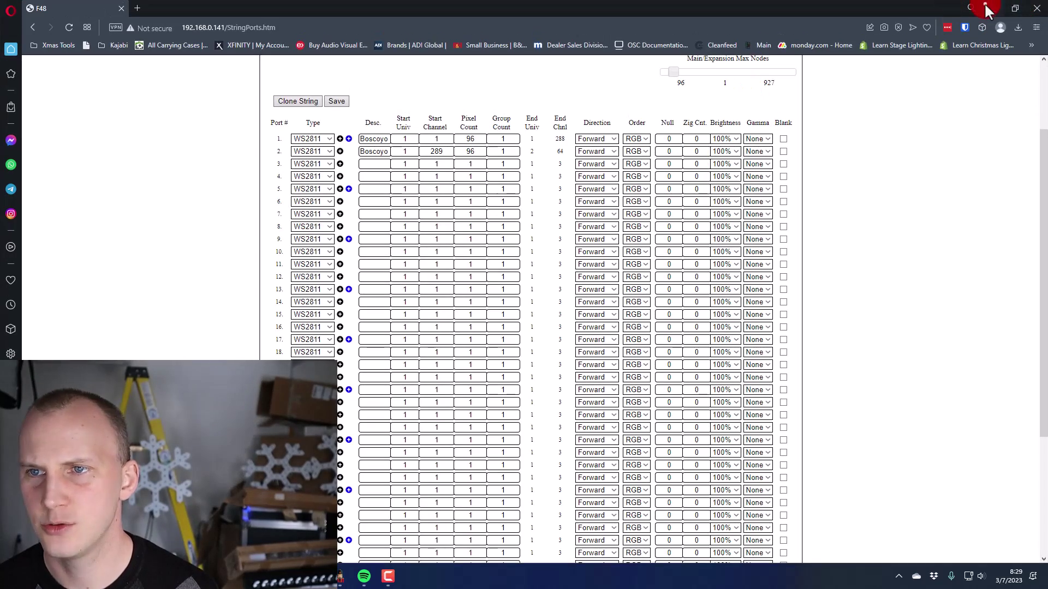
Compare against the xLights Layout with models sorted by end channel, then return to the controller page.
{"action": "left_click", "coordinate": [986, 7]}
{"action": "left_click", "coordinate": [59, 65]}
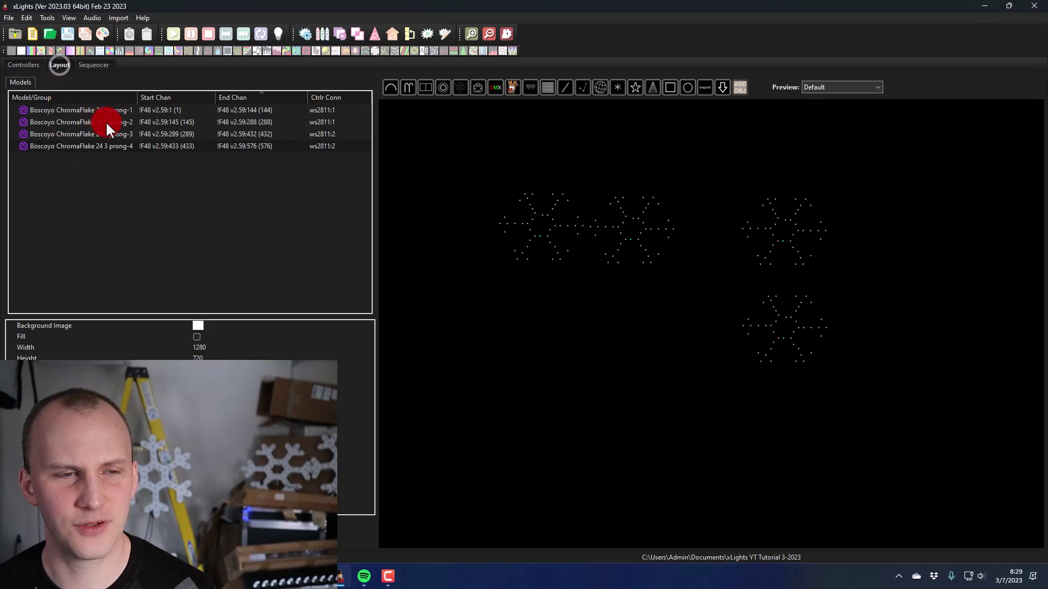
{"action": "left_click", "coordinate": [256, 103]}
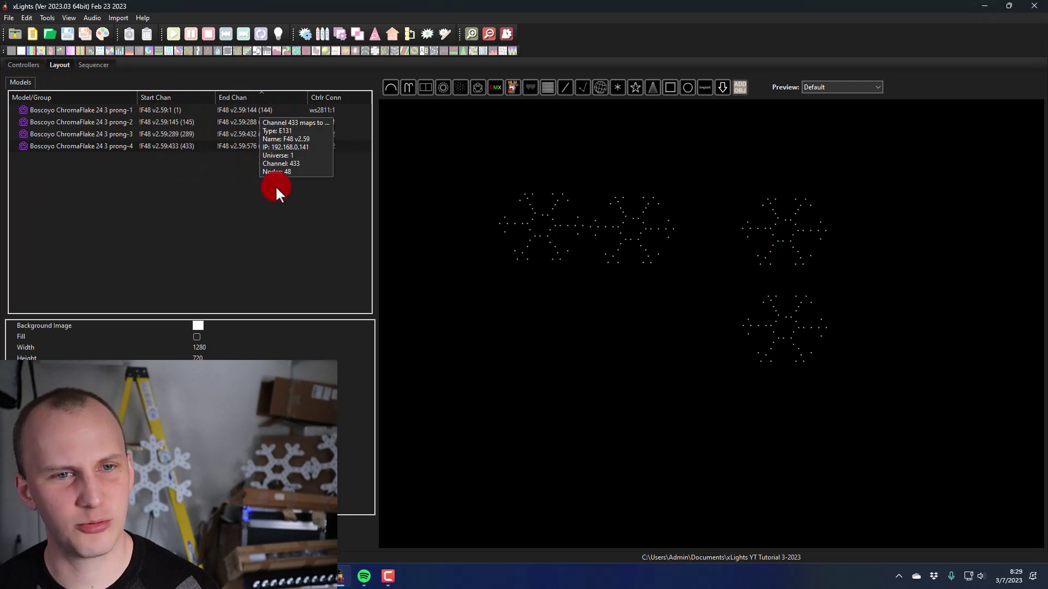
{"action": "key", "text": "alt+Tab"}
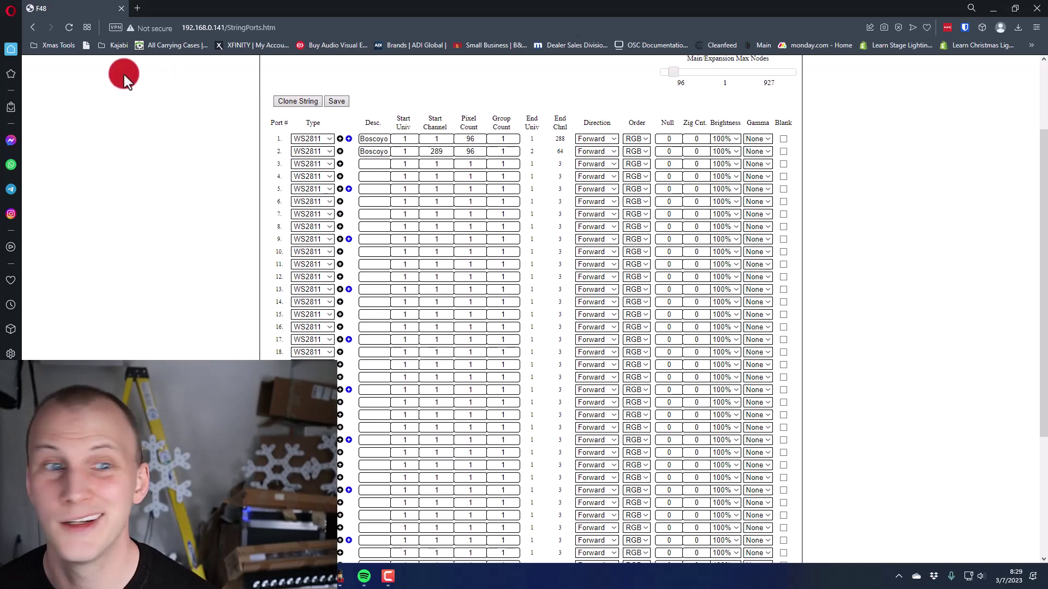
Scroll the Port Configuration table back to the top and return to the xLights Layout.
{"action": "scroll", "coordinate": [551, 231], "scroll_direction": "up", "scroll_amount": 2}
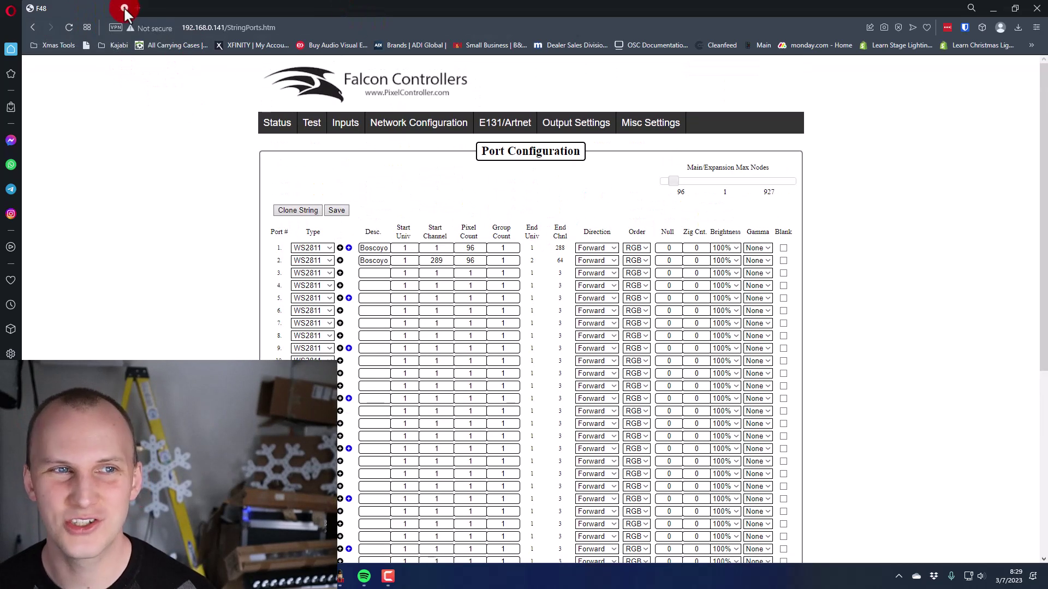
{"action": "key", "text": "alt+Tab"}
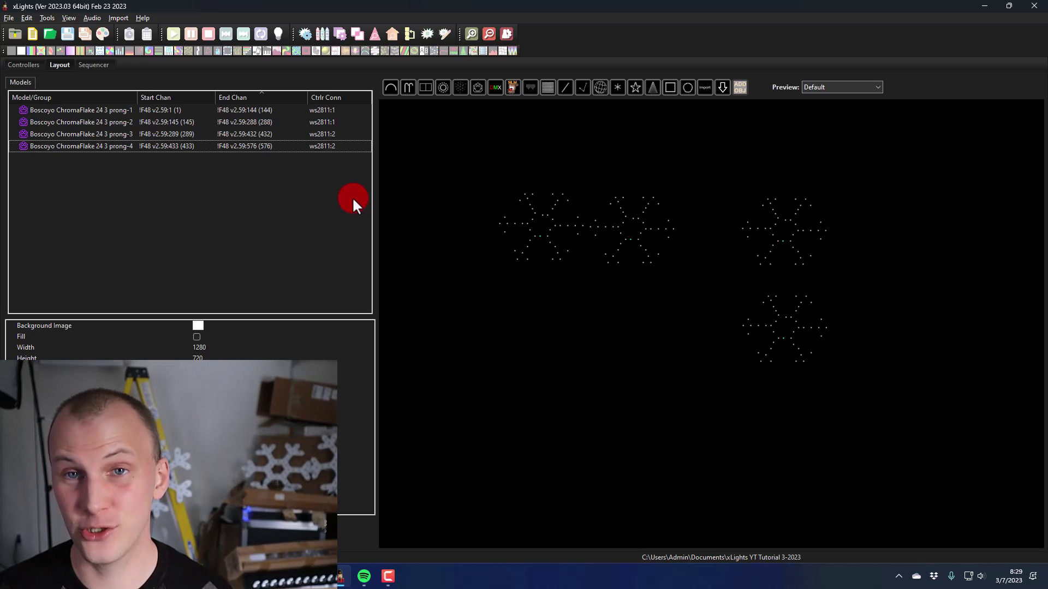
Show the Controllers page with the F48 controller at 192.168.0.141 on universes 1–2.
{"action": "left_click", "coordinate": [26, 66]}
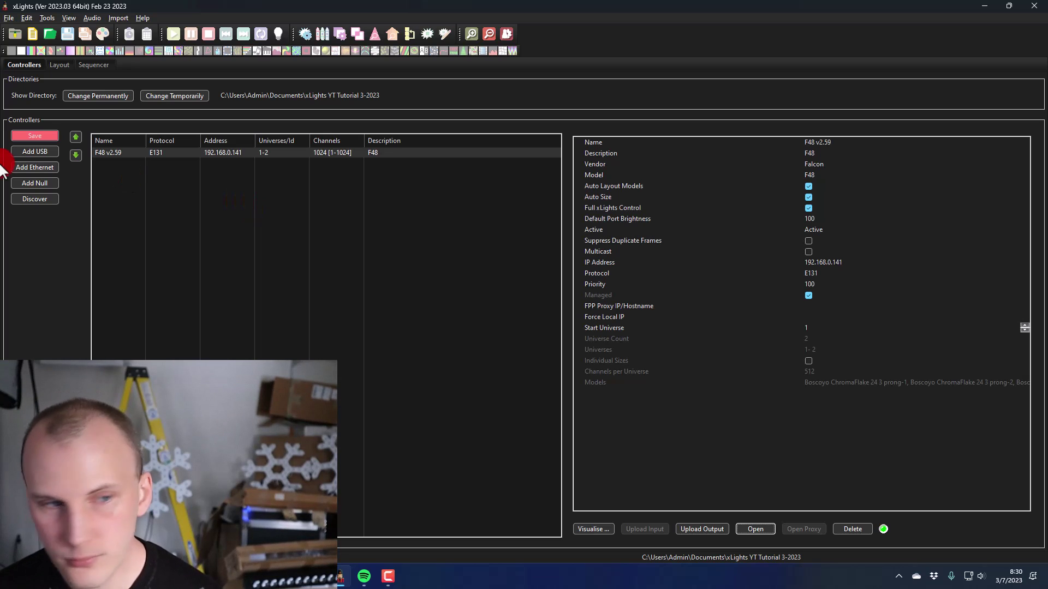
Save the F48 controller configuration, then move from the Layout to the Sequencer.
{"action": "left_click", "coordinate": [20, 134]}
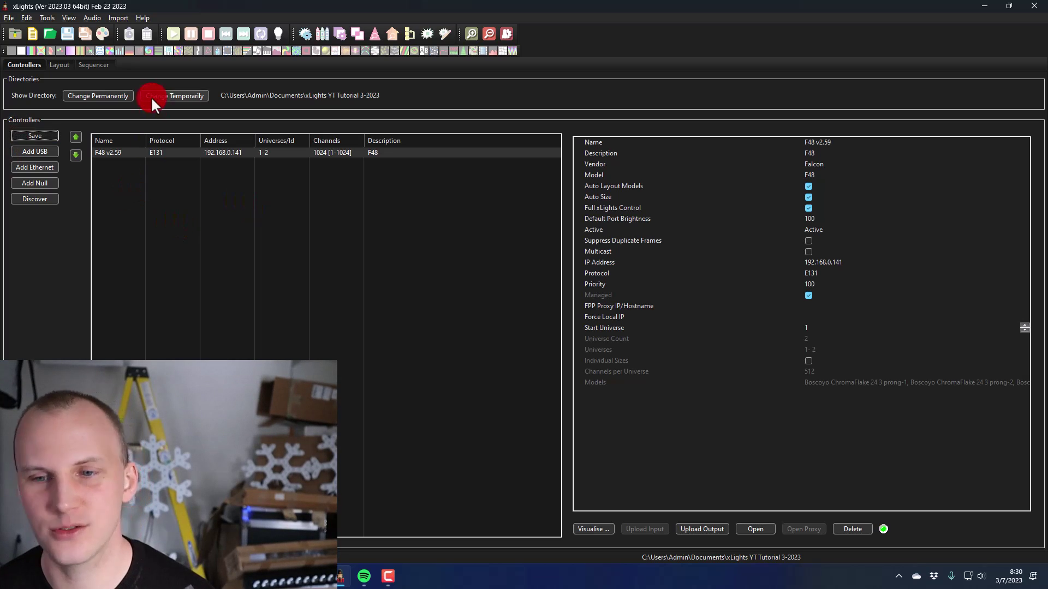
{"action": "left_click", "coordinate": [58, 67]}
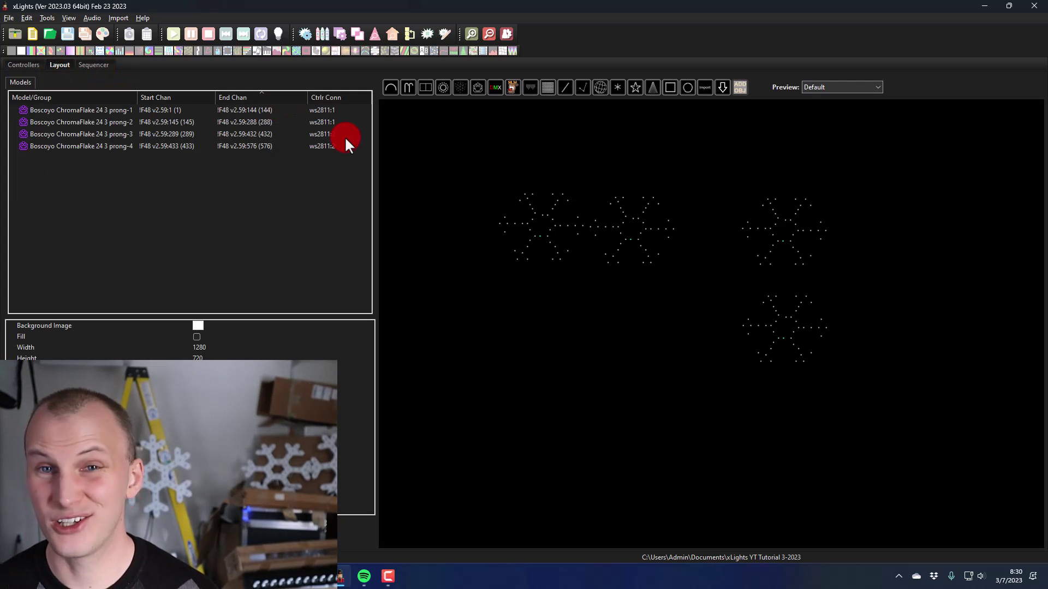
{"action": "left_click", "coordinate": [104, 67]}
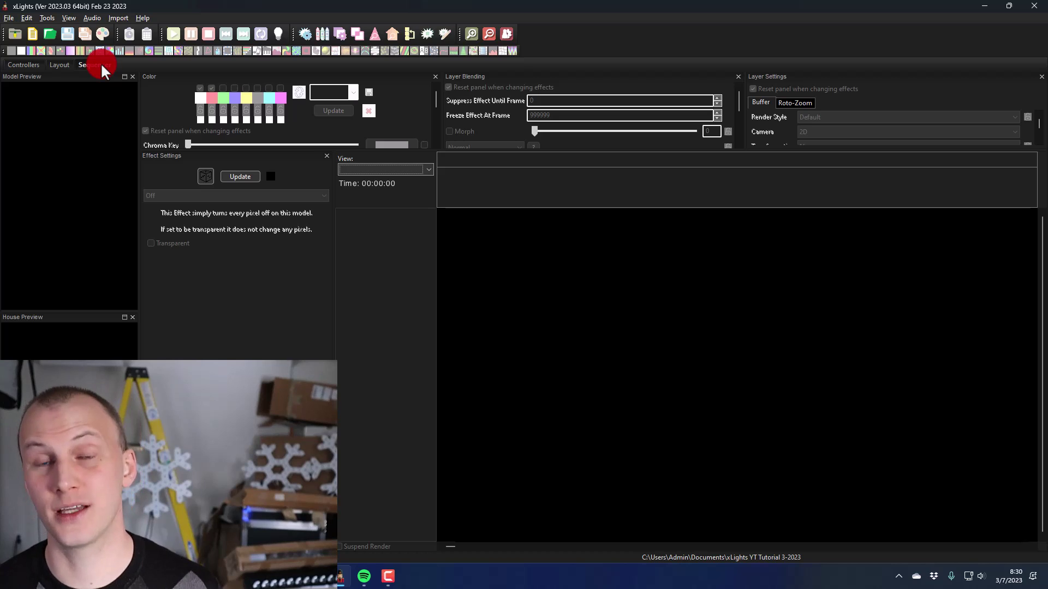
Select all four ChromaFlake models and create a group from them named 'Flakes'.
{"action": "left_click", "coordinate": [57, 64]}
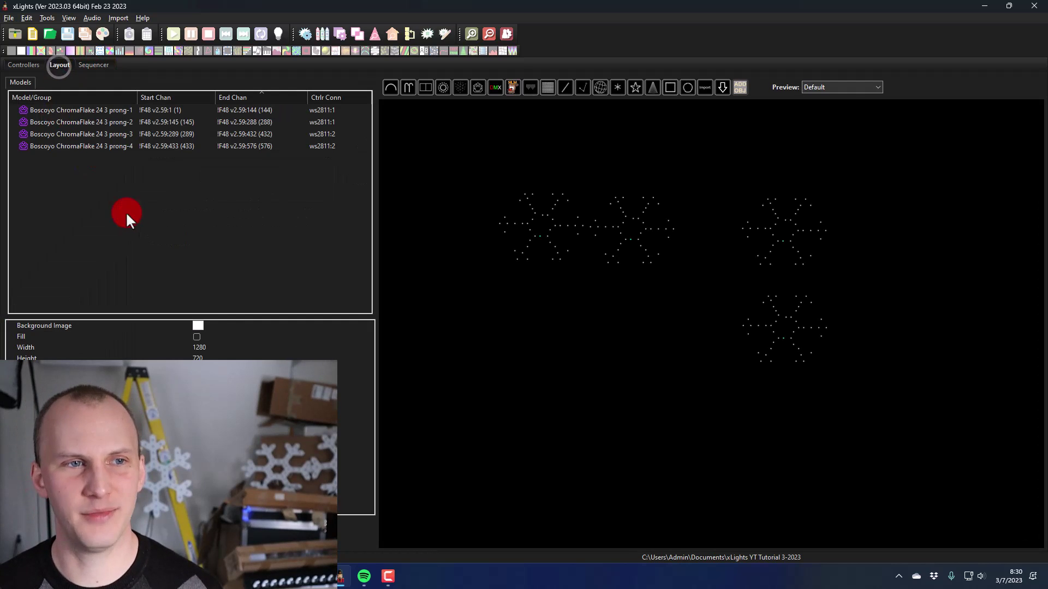
{"action": "right_click", "coordinate": [170, 280]}
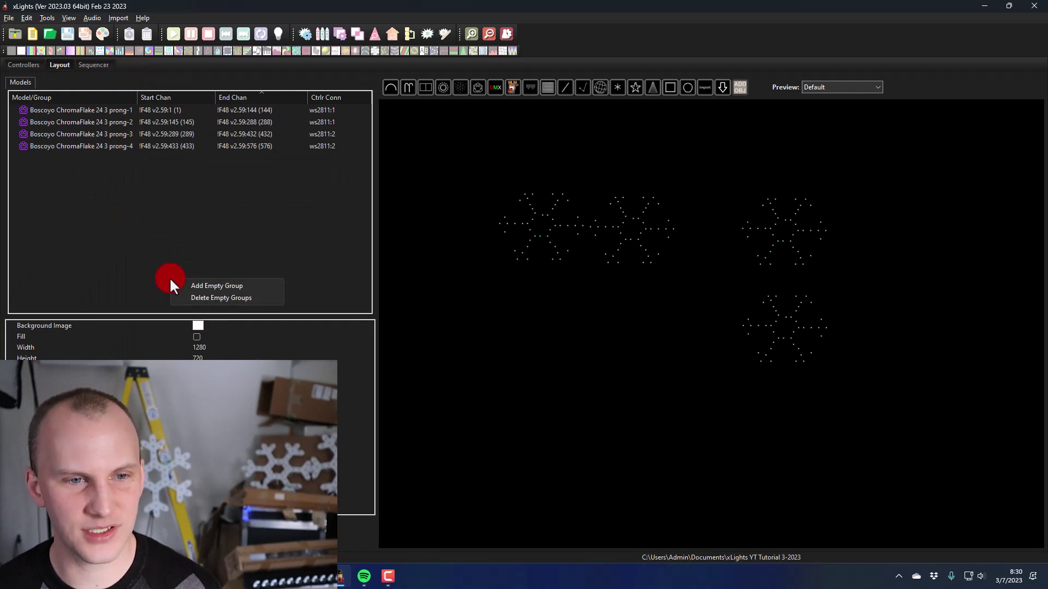
{"action": "left_click", "coordinate": [121, 190]}
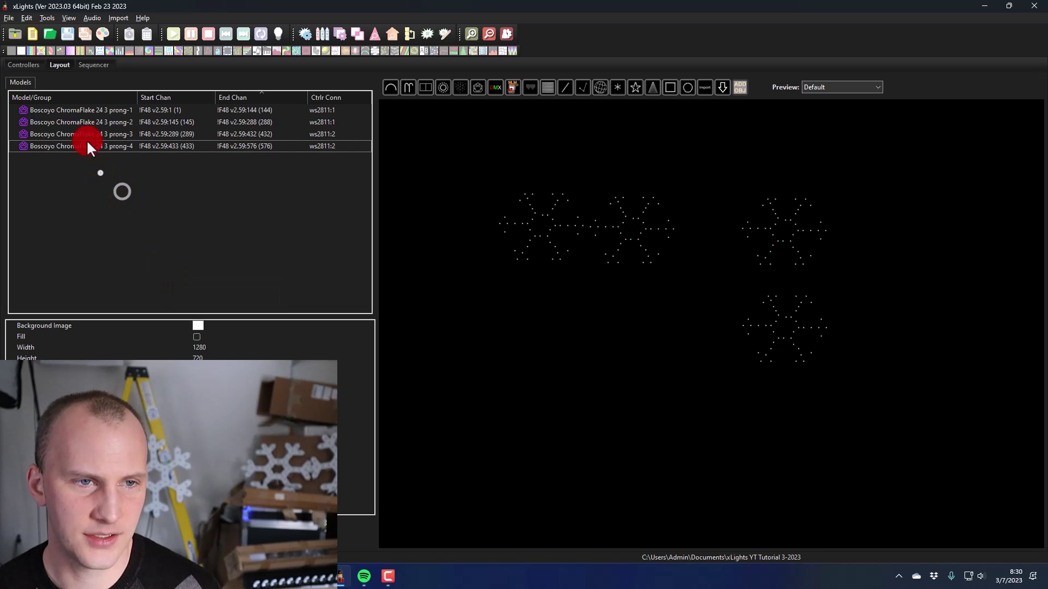
{"action": "left_click", "coordinate": [78, 108]}
{"action": "left_click", "coordinate": [80, 146], "text": "shift"}
{"action": "right_click", "coordinate": [80, 148]}
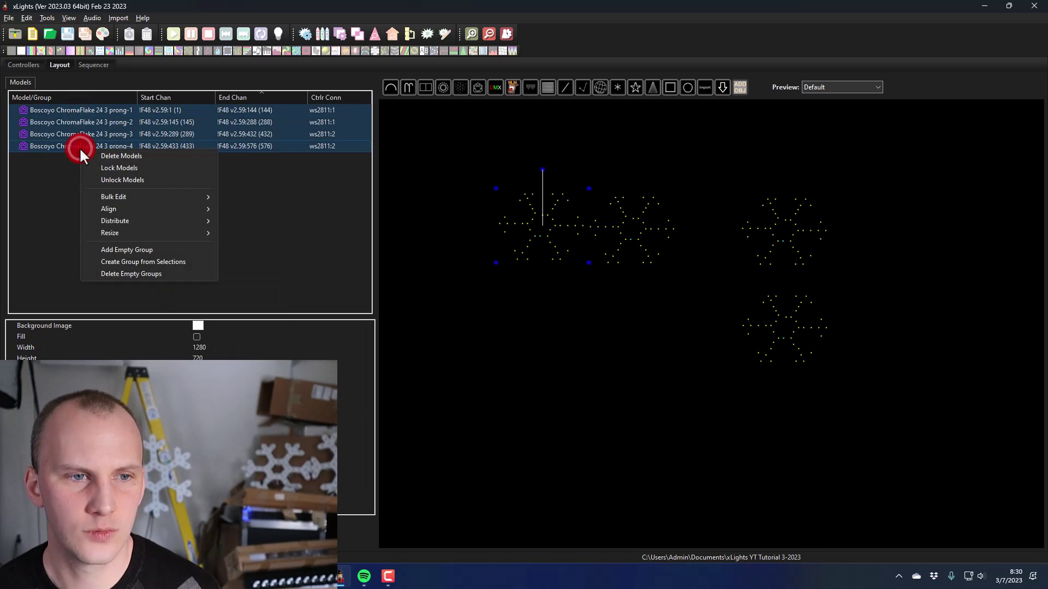
{"action": "left_click", "coordinate": [174, 263]}
{"action": "left_click", "coordinate": [245, 260]}
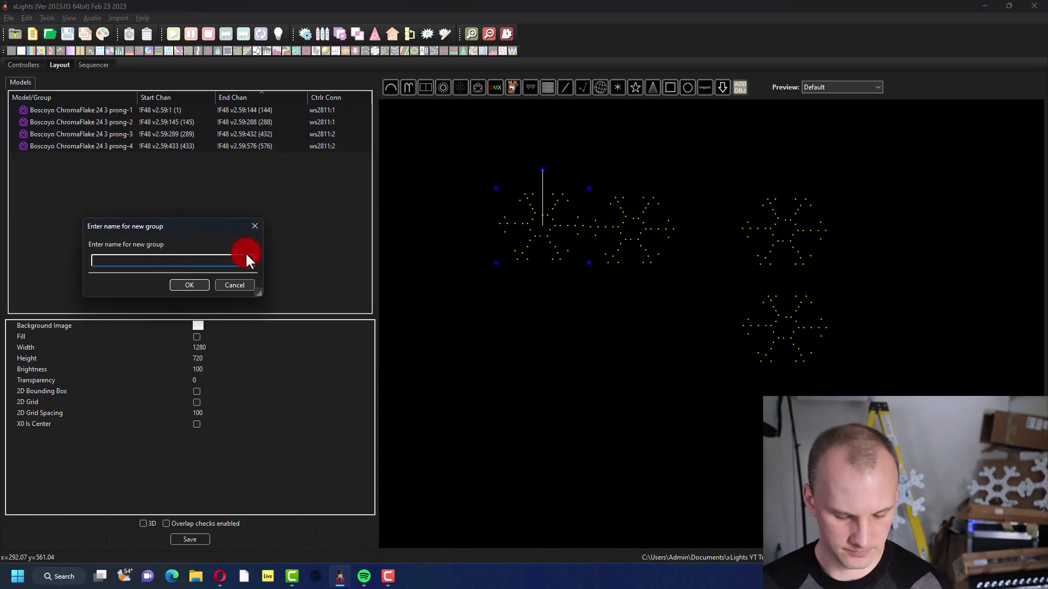
{"action": "type", "text": "Flakes"}
{"action": "key", "text": "Return"}
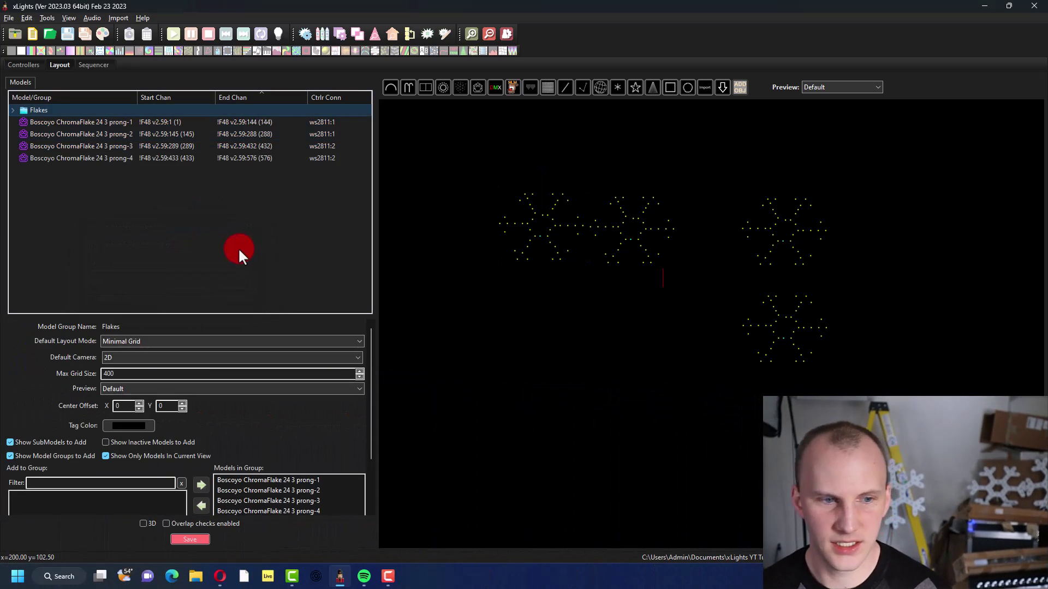
Put prong-1 at the top of the Flakes member order and save the layout.
{"action": "scroll", "coordinate": [181, 341], "scroll_direction": "down", "scroll_amount": 1}
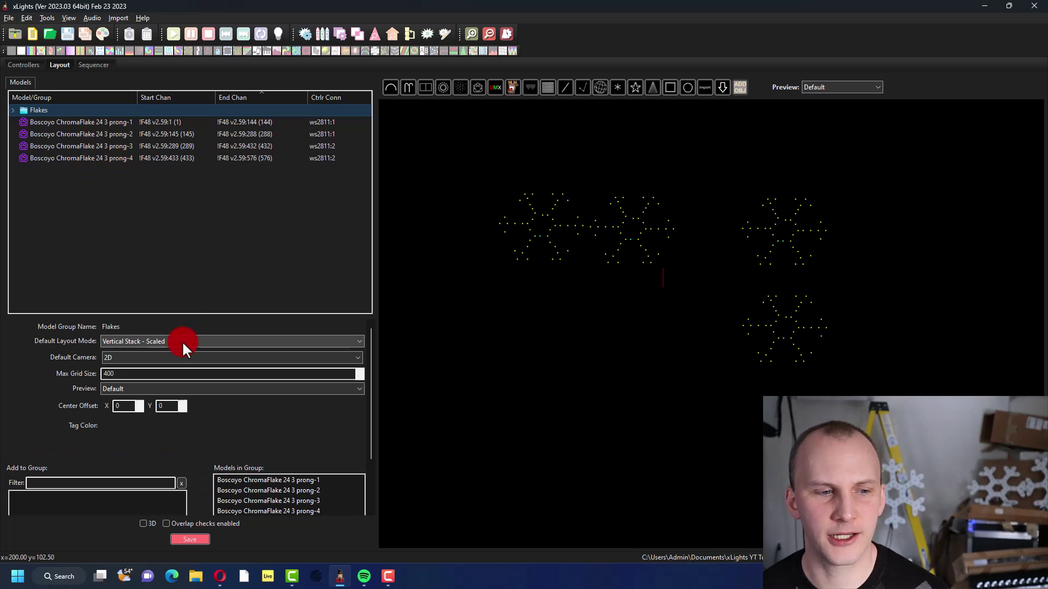
{"action": "scroll", "coordinate": [139, 474], "scroll_direction": "down", "scroll_amount": 1}
{"action": "left_click", "coordinate": [39, 123]}
{"action": "left_click", "coordinate": [39, 110]}
{"action": "left_click", "coordinate": [224, 463]}
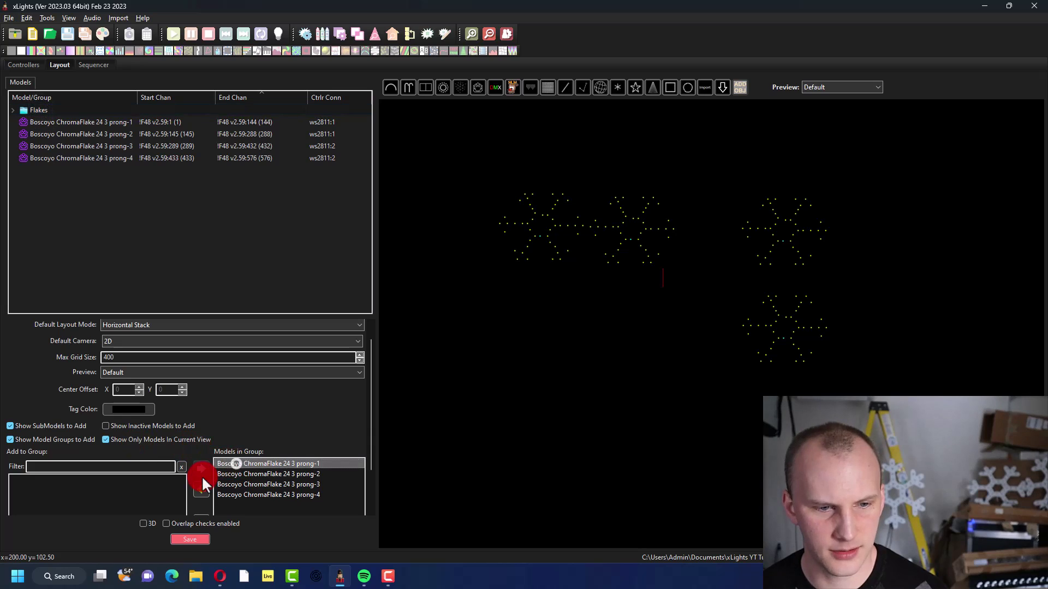
{"action": "left_click", "coordinate": [201, 490]}
{"action": "left_click", "coordinate": [131, 480]}
{"action": "left_click", "coordinate": [202, 470]}
{"action": "left_click", "coordinate": [275, 494]}
{"action": "left_click_drag", "start_coordinate": [275, 495], "coordinate": [270, 462]}
{"action": "left_click", "coordinate": [258, 410]}
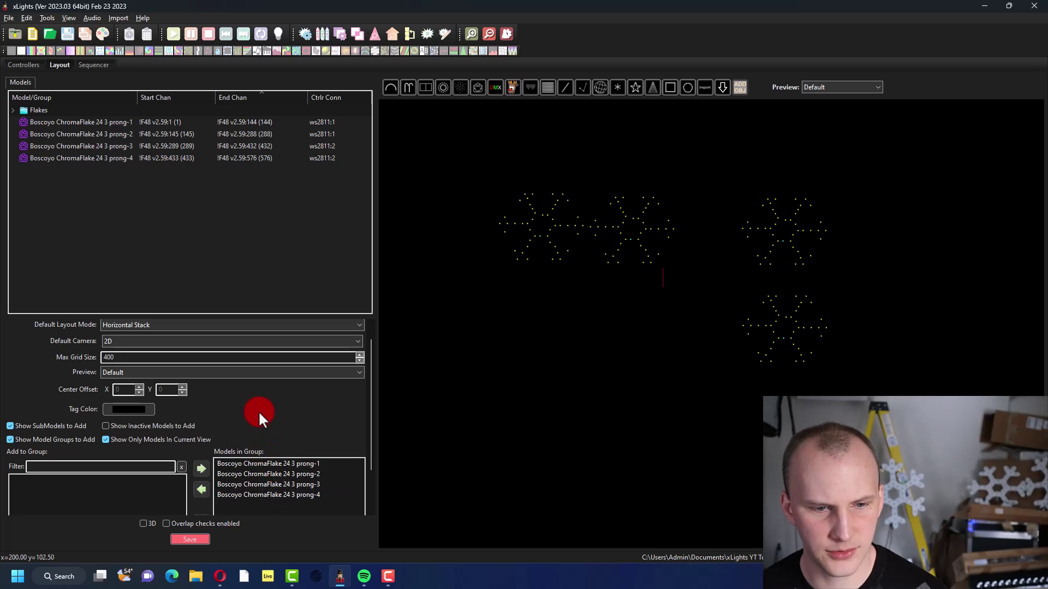
{"action": "left_click", "coordinate": [187, 538]}
{"action": "left_click", "coordinate": [92, 66]}
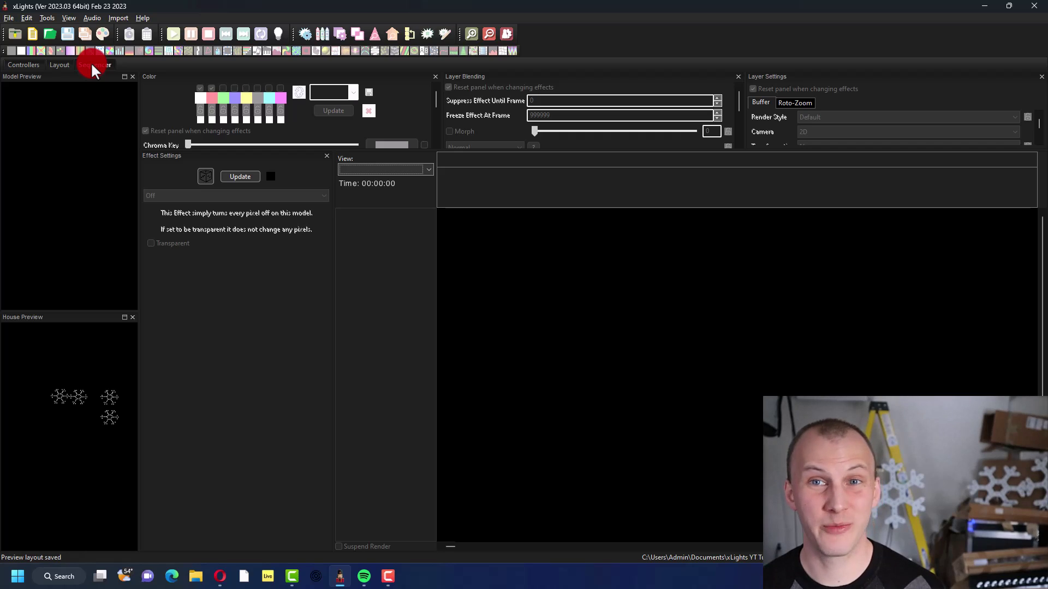
Create a 30.0-second animation sequence at 20fps and Quick Start it with all models.
{"action": "left_click", "coordinate": [30, 34]}
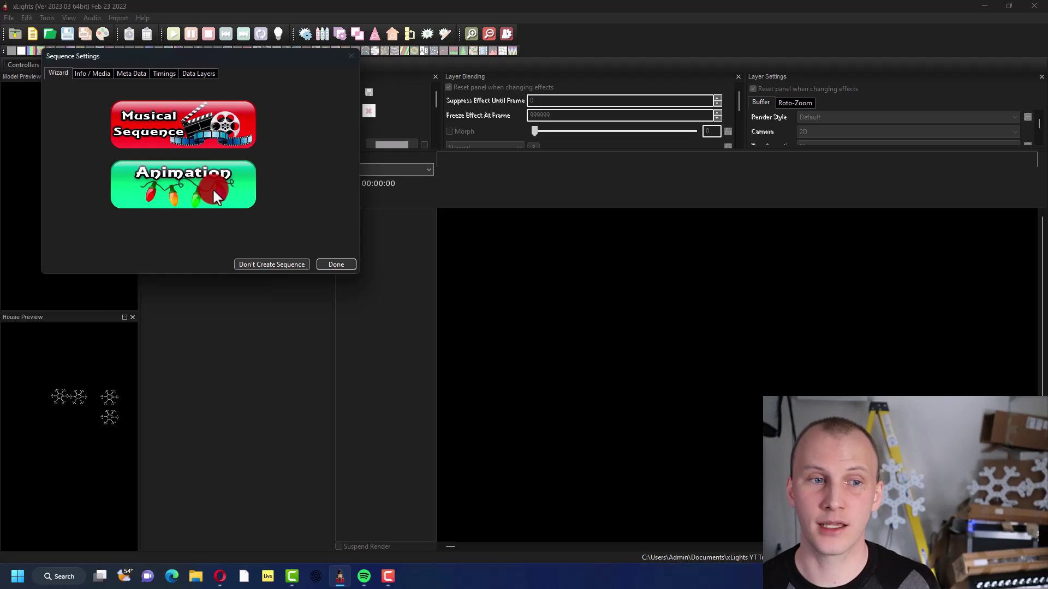
{"action": "left_click", "coordinate": [213, 191]}
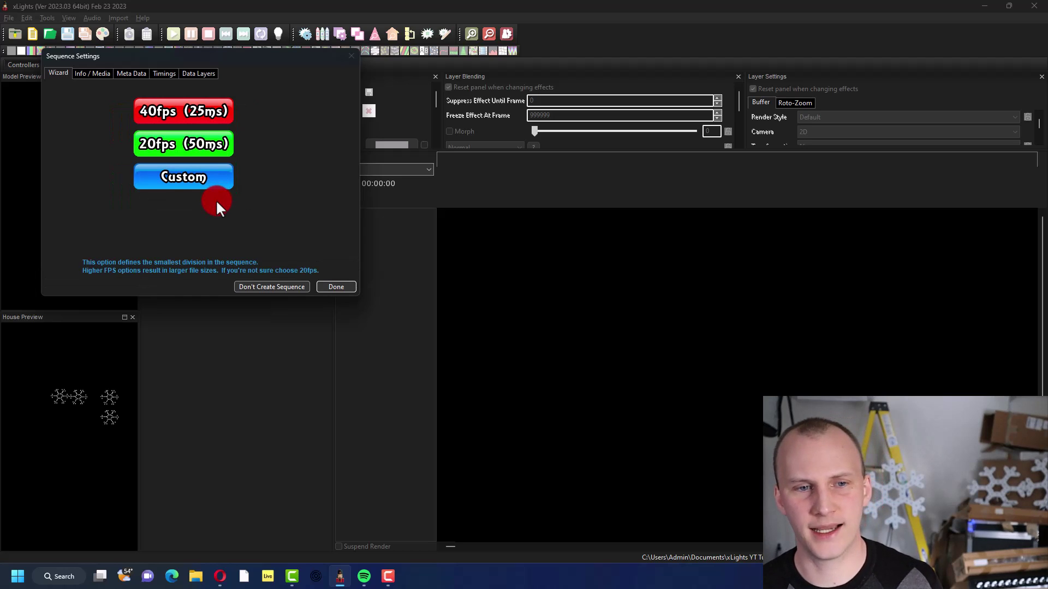
{"action": "left_click", "coordinate": [89, 73]}
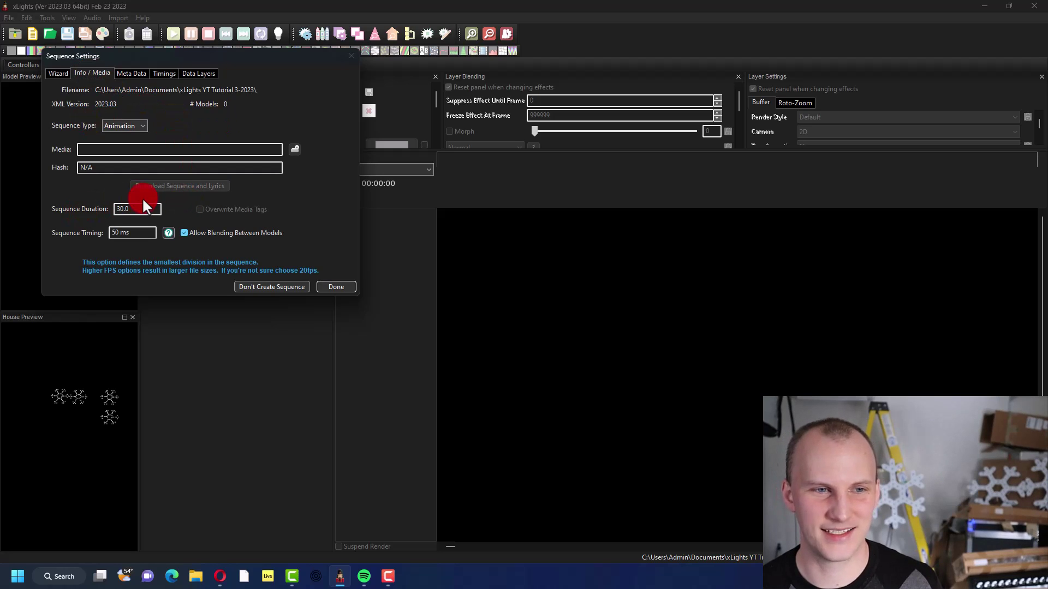
{"action": "left_click_drag", "start_coordinate": [140, 209], "coordinate": [99, 208]}
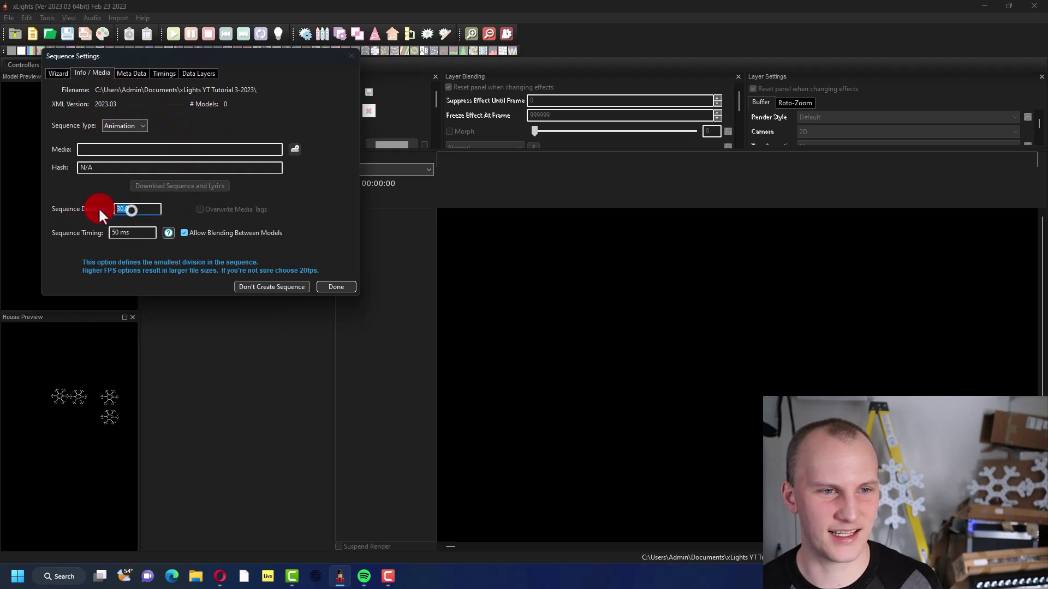
{"action": "left_click", "coordinate": [60, 74]}
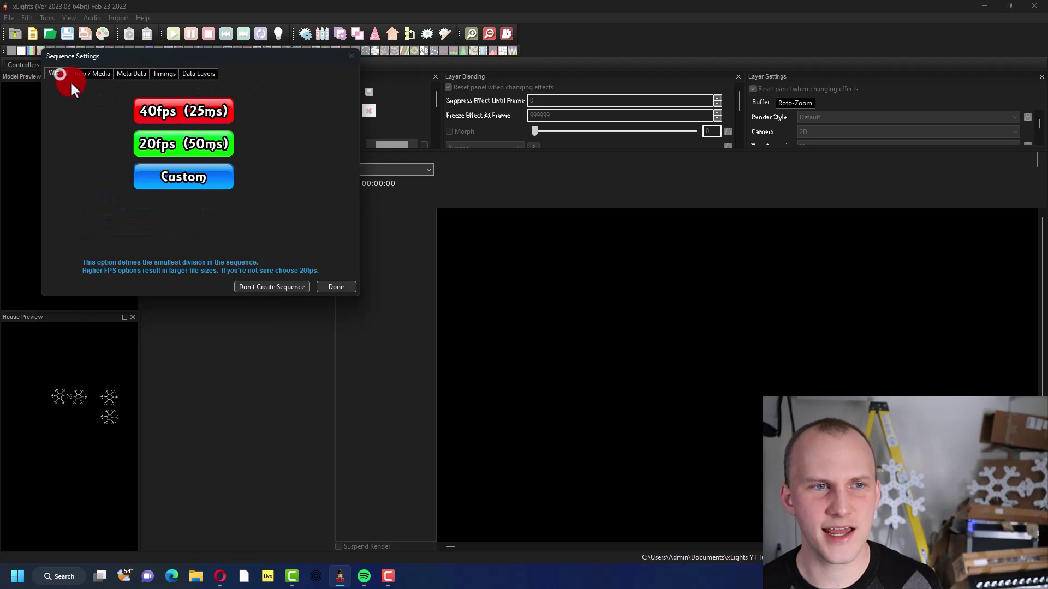
{"action": "left_click", "coordinate": [160, 140]}
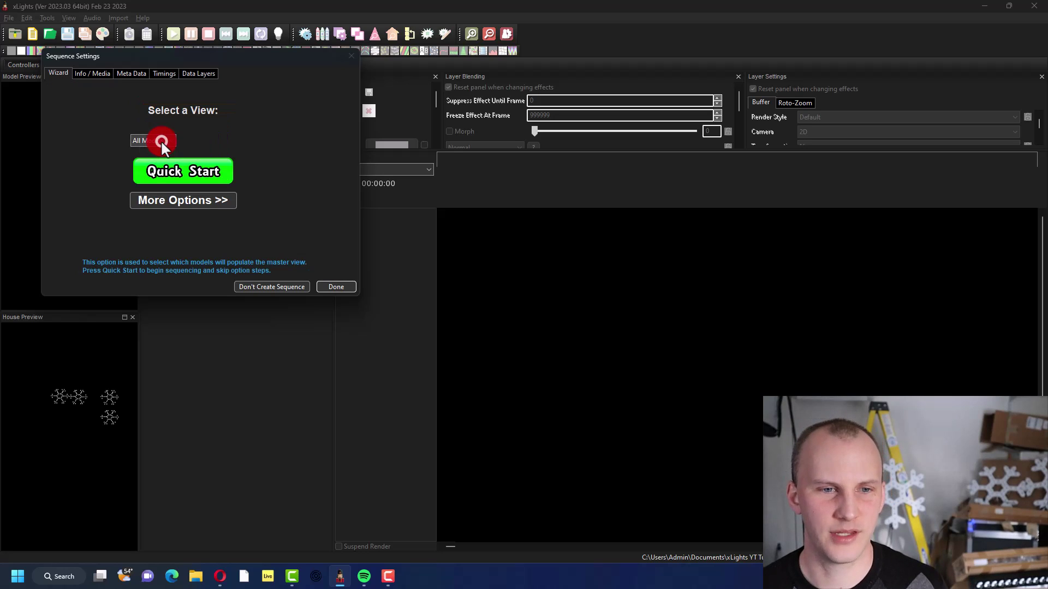
{"action": "left_click", "coordinate": [190, 165]}
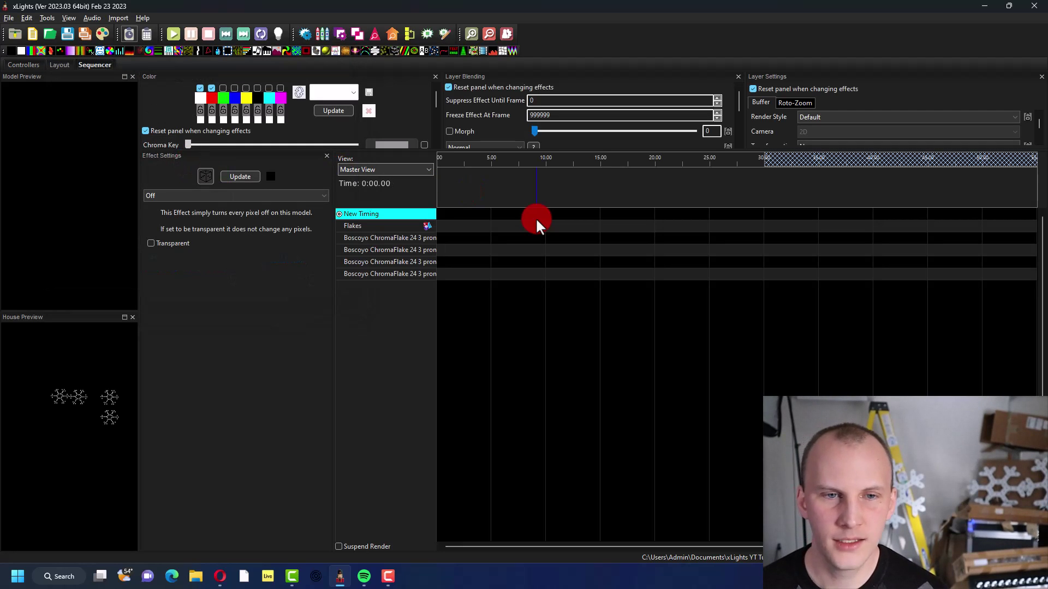
Add a Bars effect on the Flakes row spanning from 0.05 s to about 10.2 s.
{"action": "left_click", "coordinate": [369, 226]}
{"action": "left_click_drag", "start_coordinate": [482, 225], "coordinate": [494, 225]}
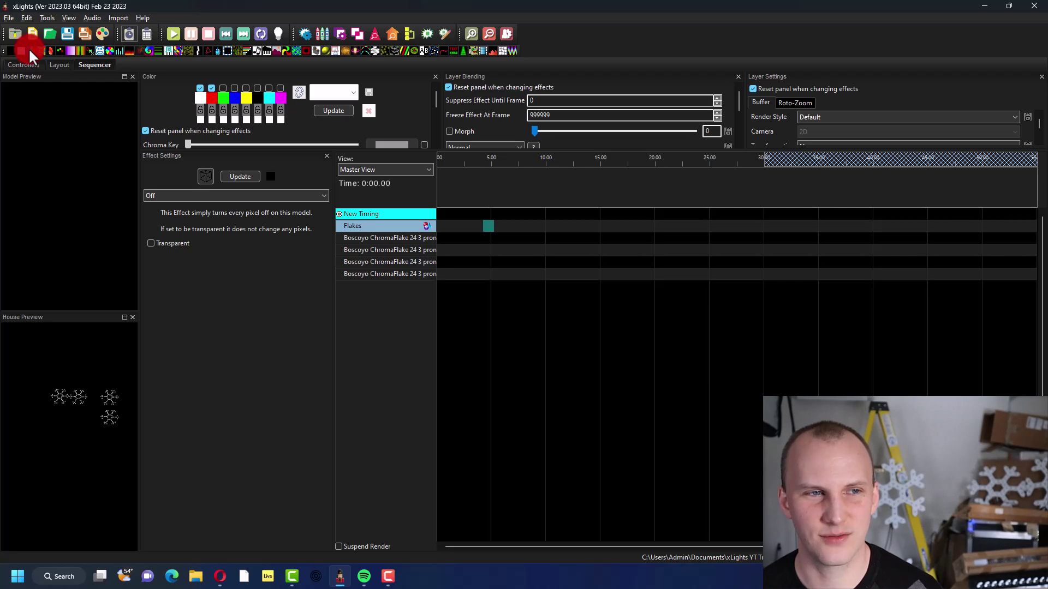
{"action": "left_click_drag", "start_coordinate": [30, 47], "coordinate": [578, 227]}
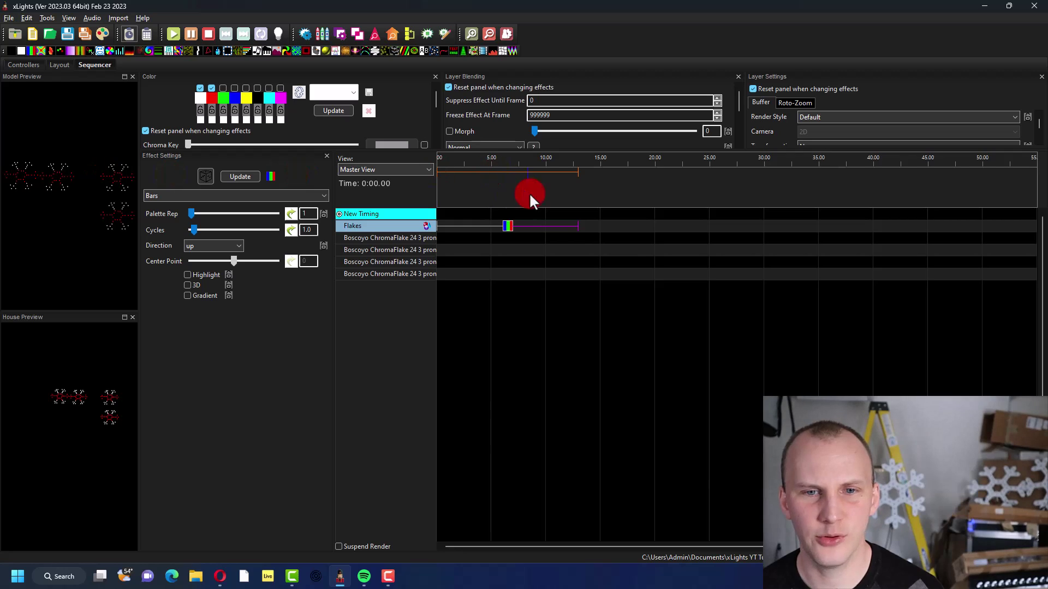
{"action": "mouse_move", "coordinate": [568, 230]}
{"action": "left_mouse_down"}
{"action": "mouse_move", "coordinate": [575, 225]}
{"action": "mouse_move", "coordinate": [548, 227]}
{"action": "left_mouse_up"}
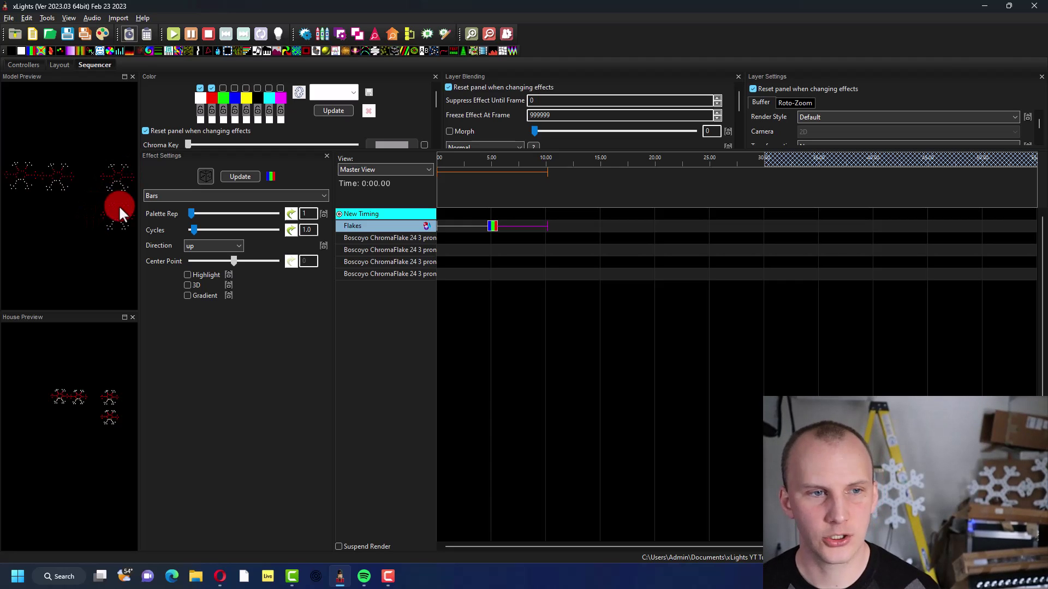
Change the Bars effect Direction setting from Up to Left.
{"action": "left_click", "coordinate": [200, 247]}
{"action": "left_click", "coordinate": [200, 290]}
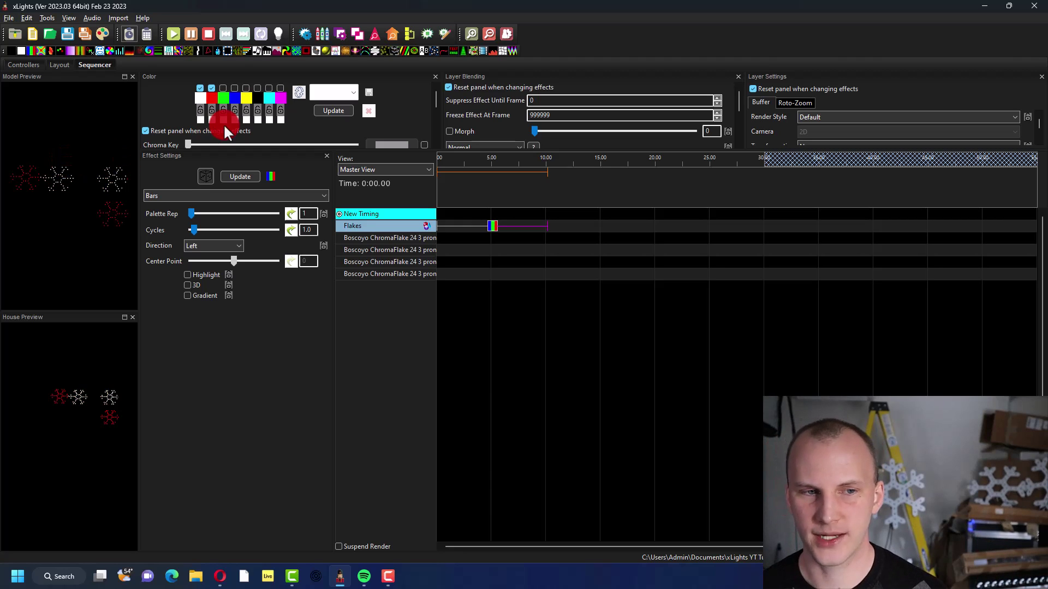
Turn on Output to Lights so the physical ChromaFlakes play the Bars effect.
{"action": "left_click", "coordinate": [280, 34]}
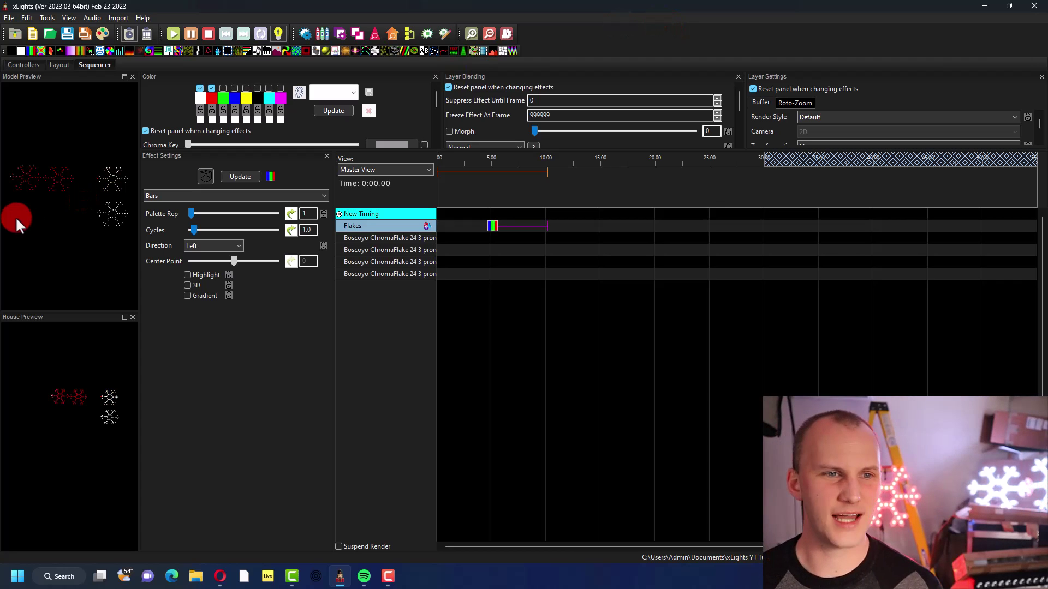
{"action": "left_click", "coordinate": [486, 226]}
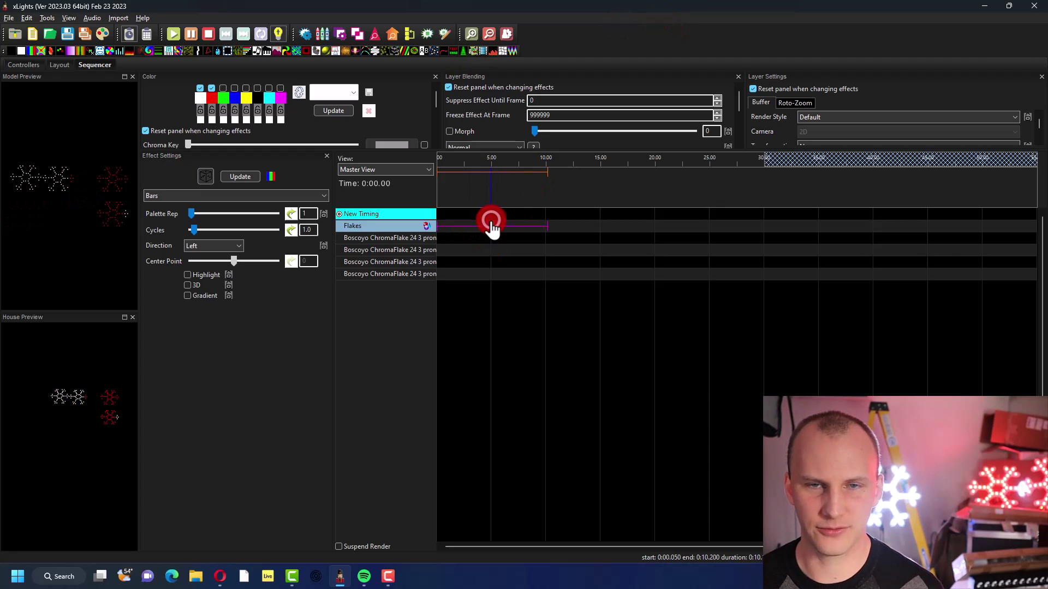
{"action": "left_click_drag", "start_coordinate": [492, 227], "coordinate": [498, 252]}
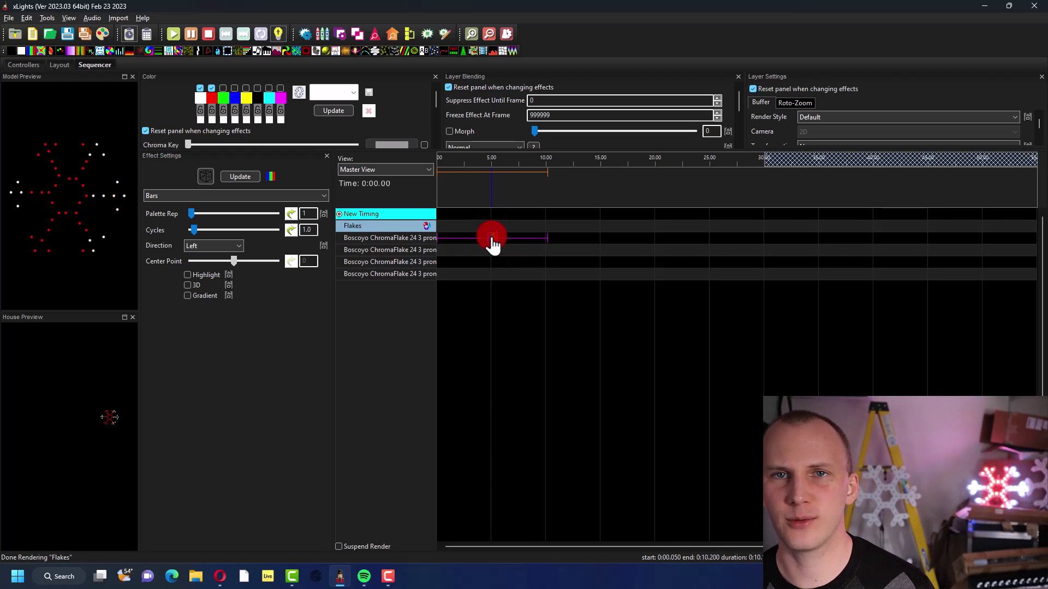
{"action": "left_click_drag", "start_coordinate": [493, 245], "coordinate": [493, 246]}
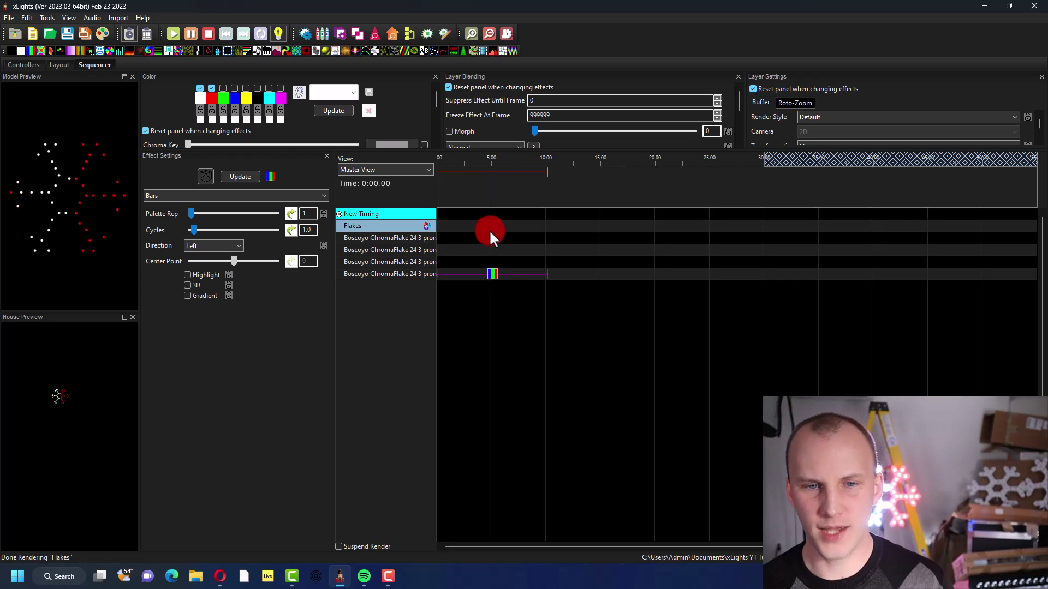
{"action": "left_click_drag", "start_coordinate": [490, 233], "coordinate": [491, 233]}
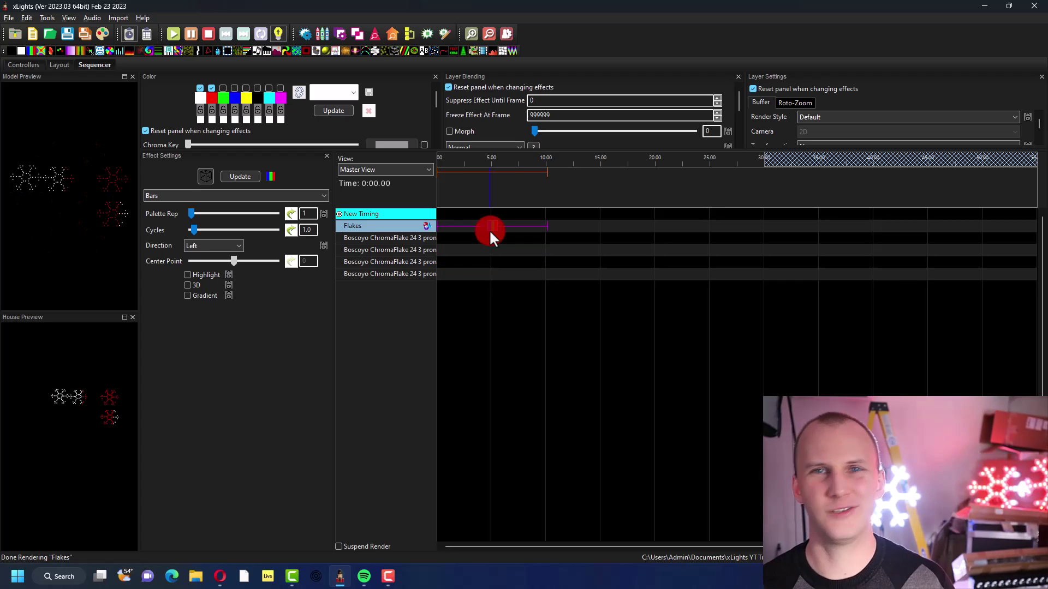